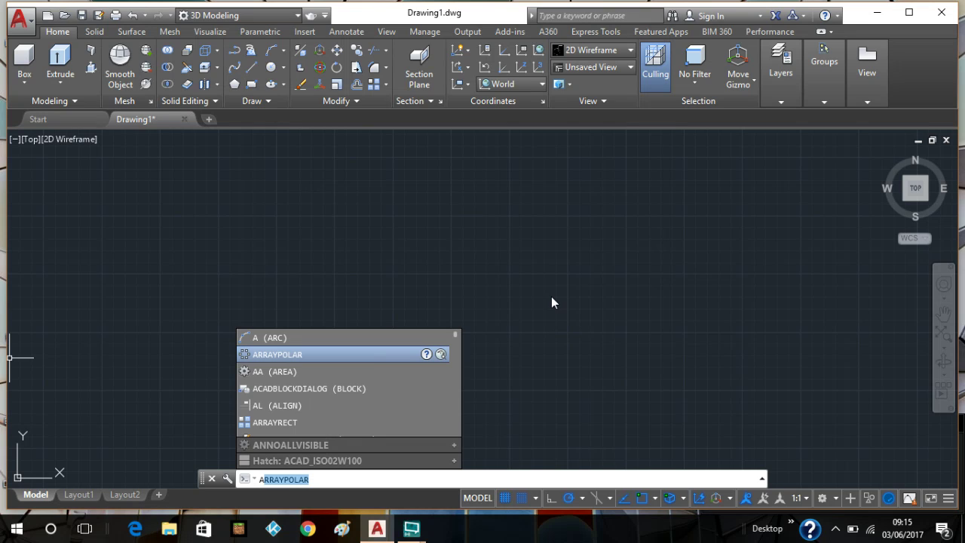
- Draw a horizontal line 10 units long to the right in the empty drawing
key("Escape")
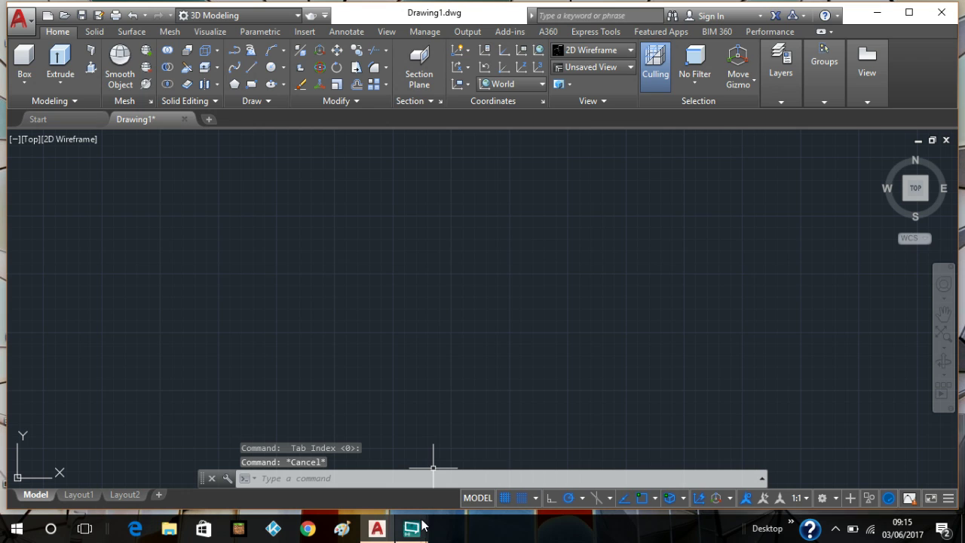
mouse_move(417, 526)
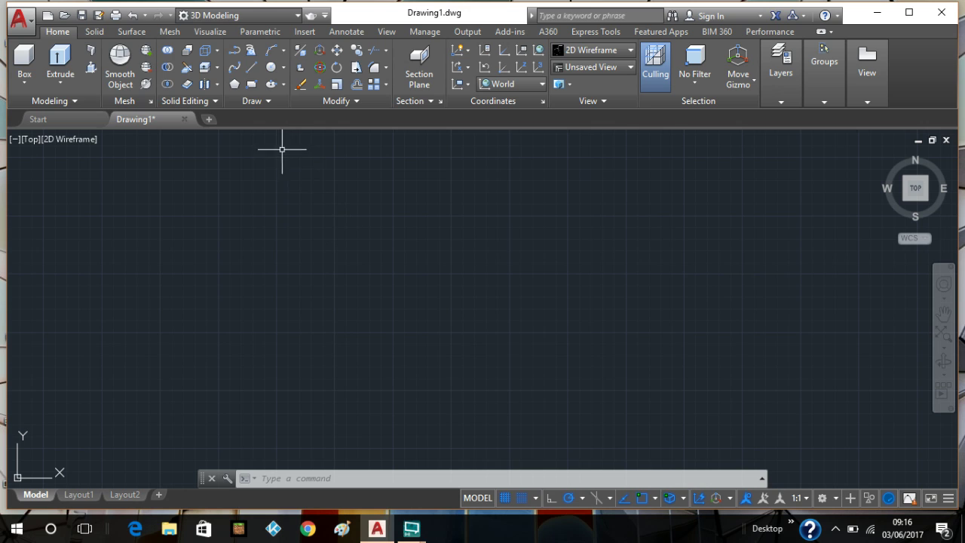
left_click(249, 70)
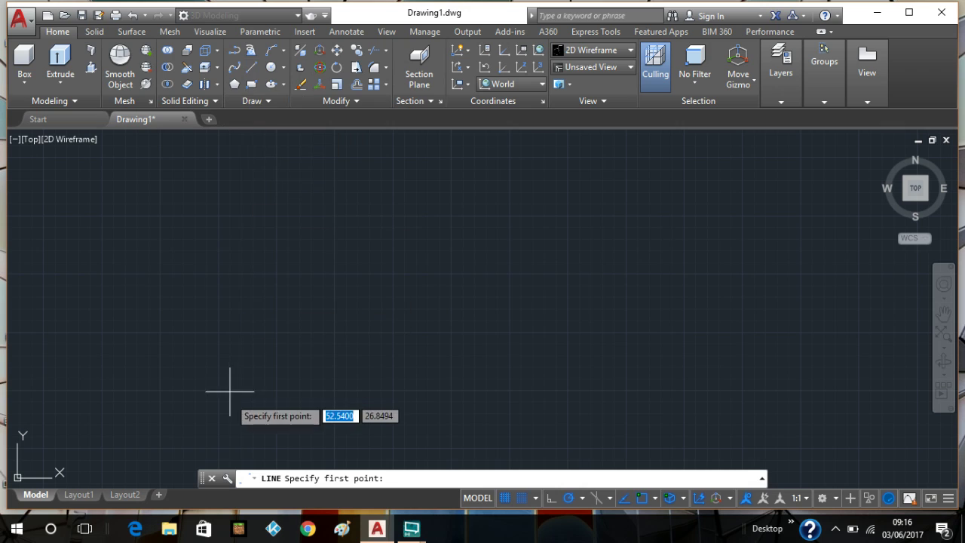
left_click(218, 271)
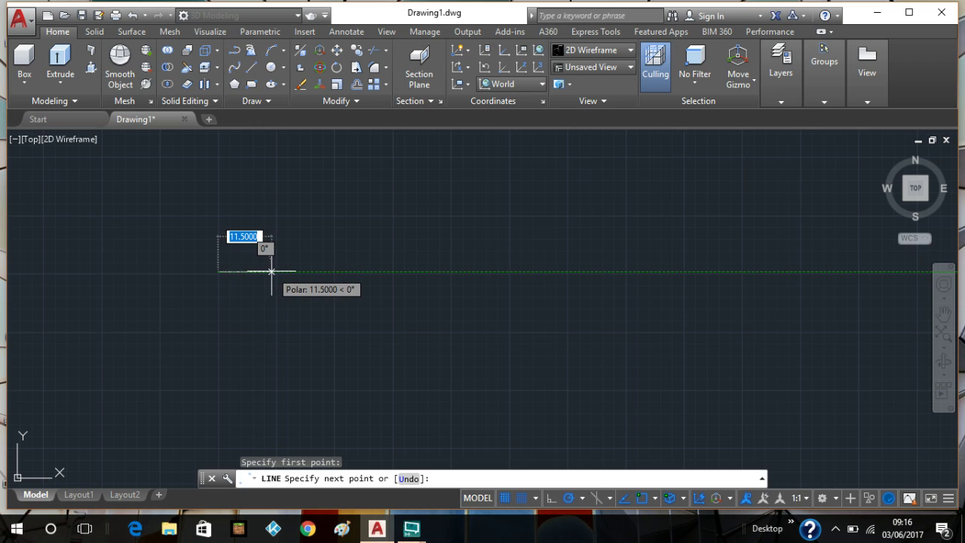
type("10")
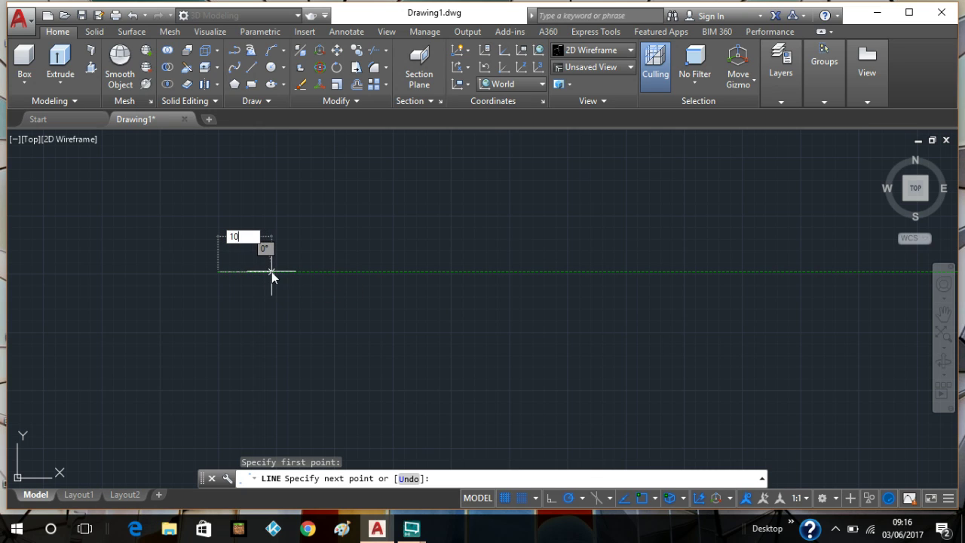
key("Return")
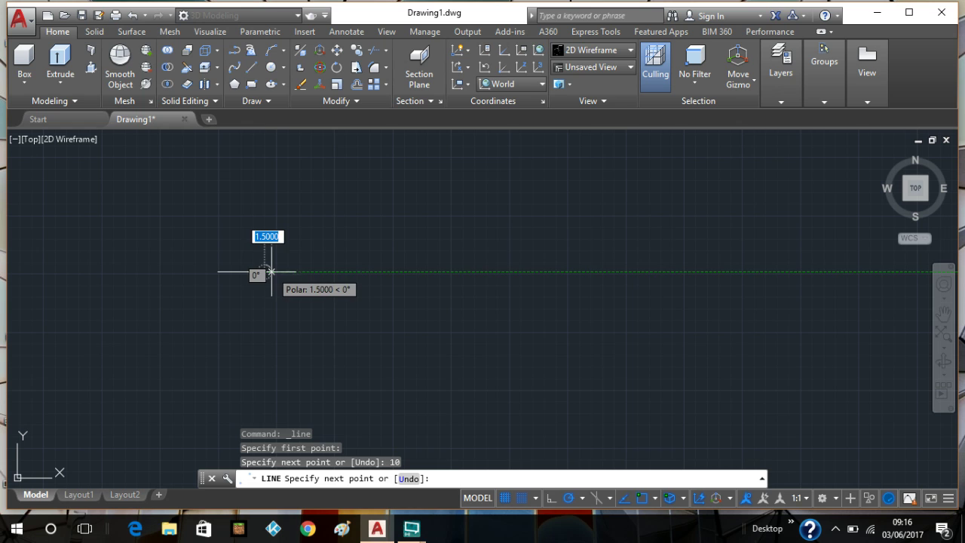
- Continue from the horizontal line's right end with a vertical segment 5 units down and end the line
scroll(266, 284, "up", 4)
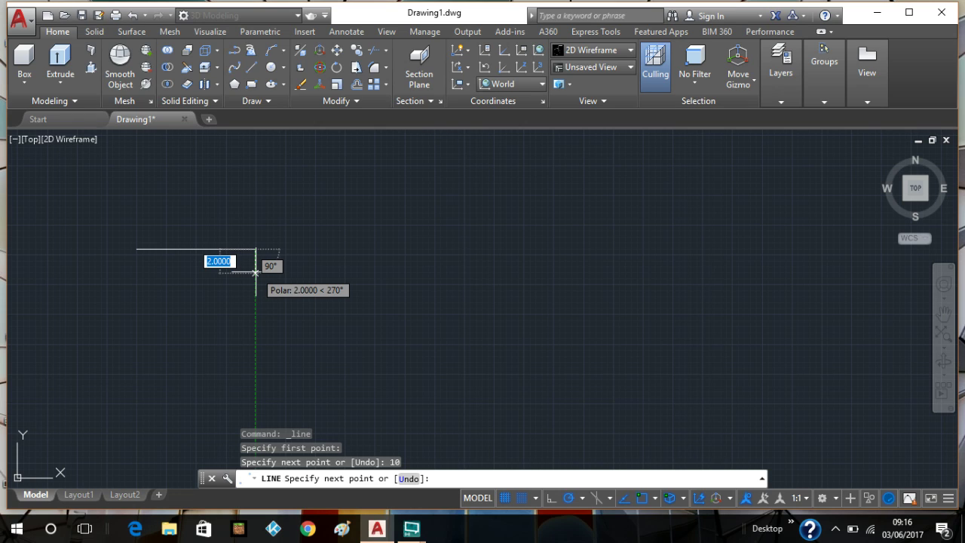
type("5")
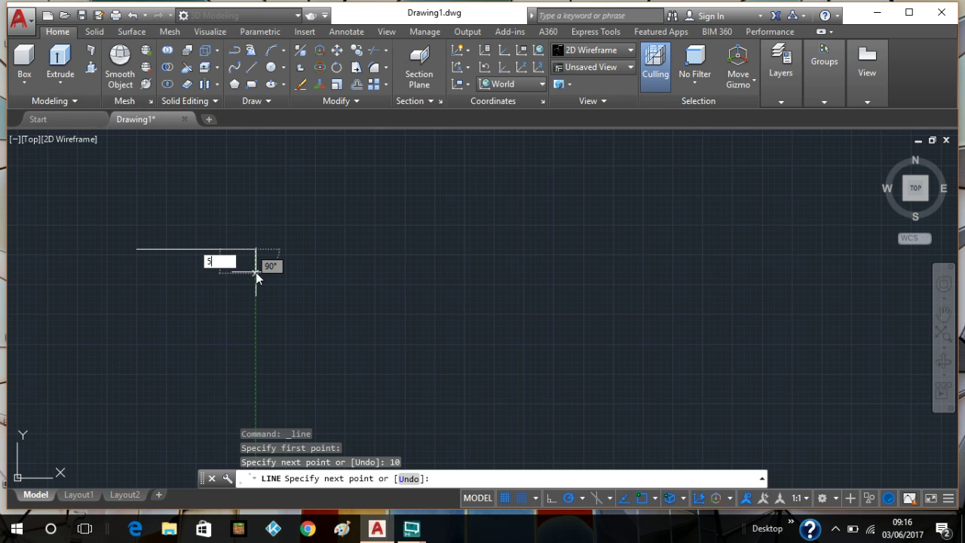
key("Return")
scroll(256, 272, "up", 2)
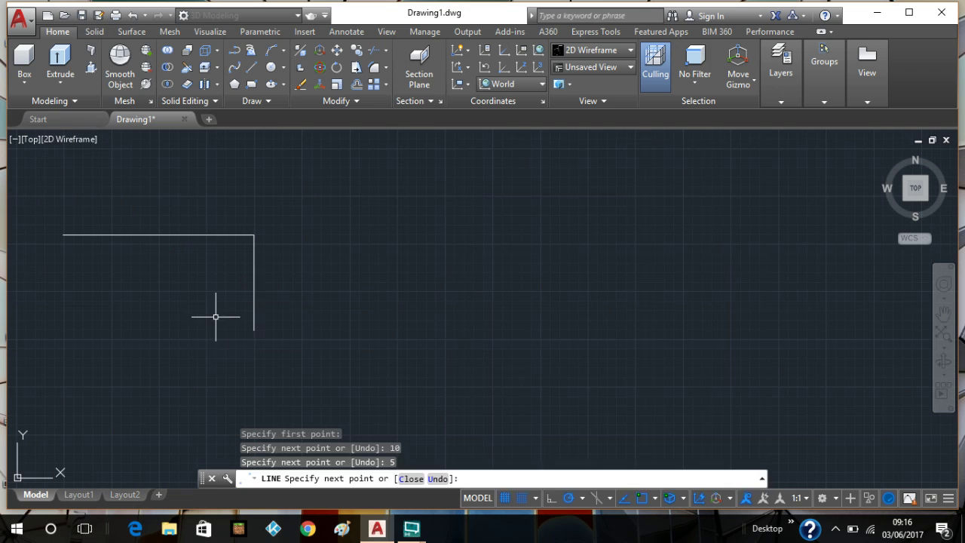
key("Escape")
left_click(254, 304)
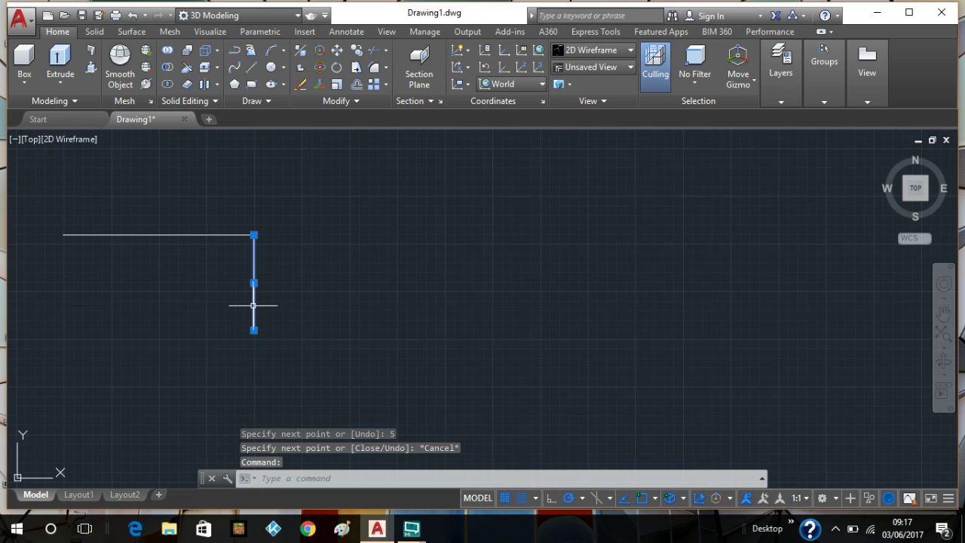
key("Escape")
- Draw a notch from the vertical line's lower end with 1-unit segments going left, down and right
left_click(251, 66)
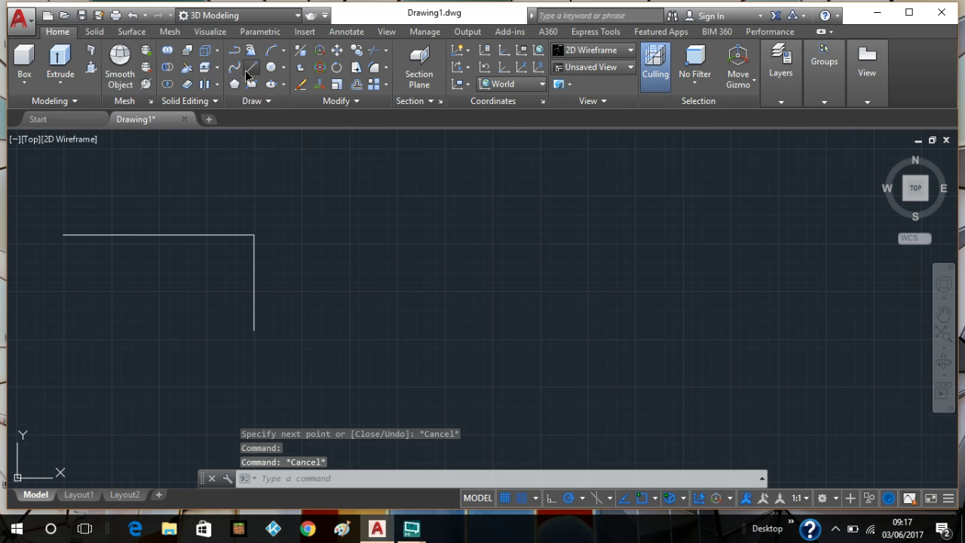
left_click(253, 330)
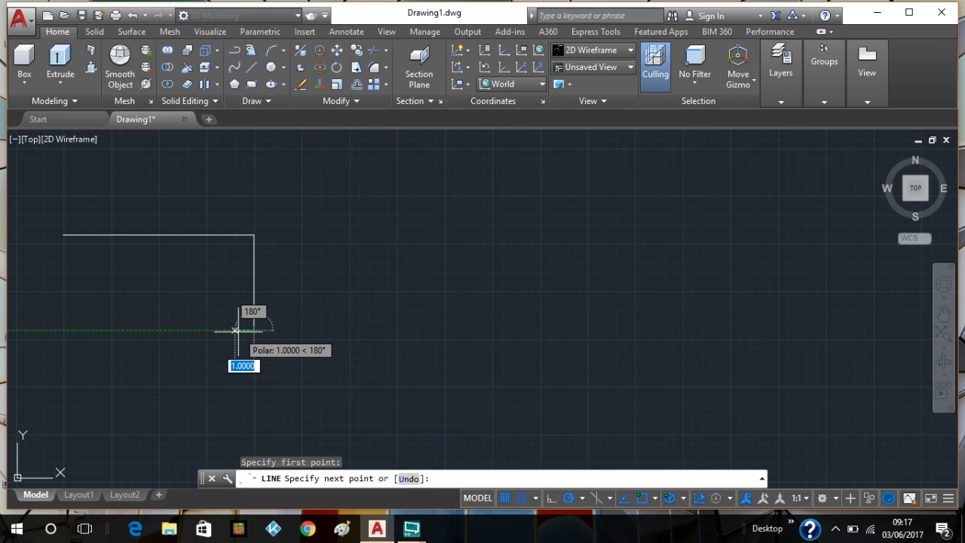
type("1")
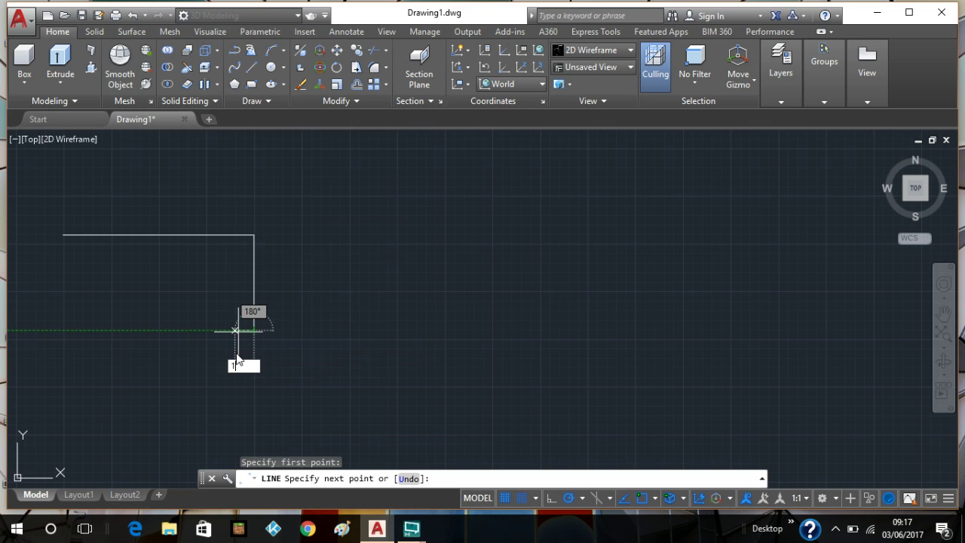
key("Return")
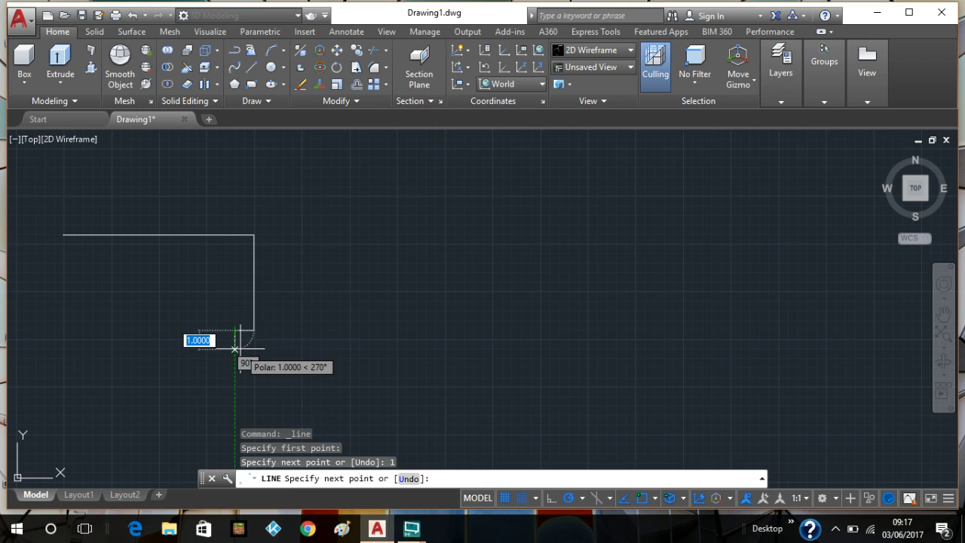
type("1")
key("Return")
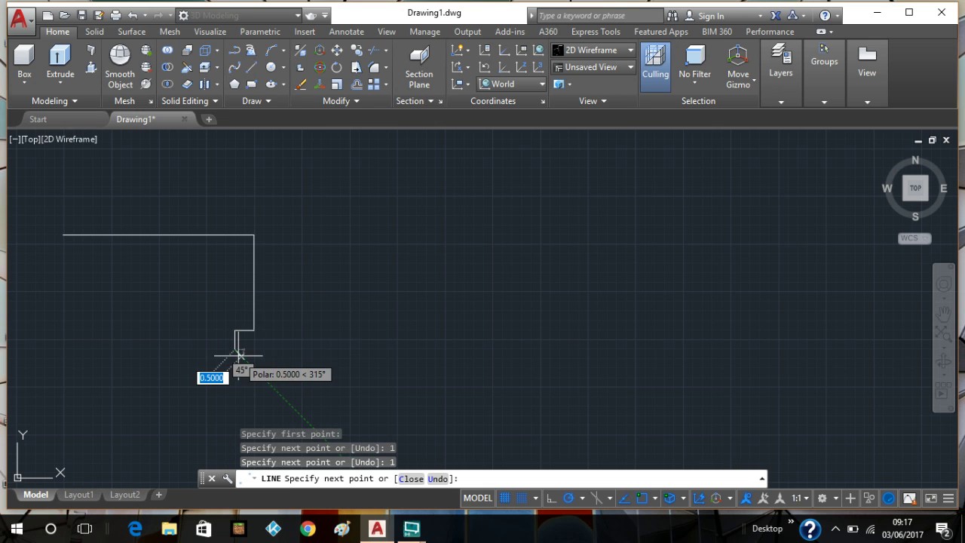
type("1")
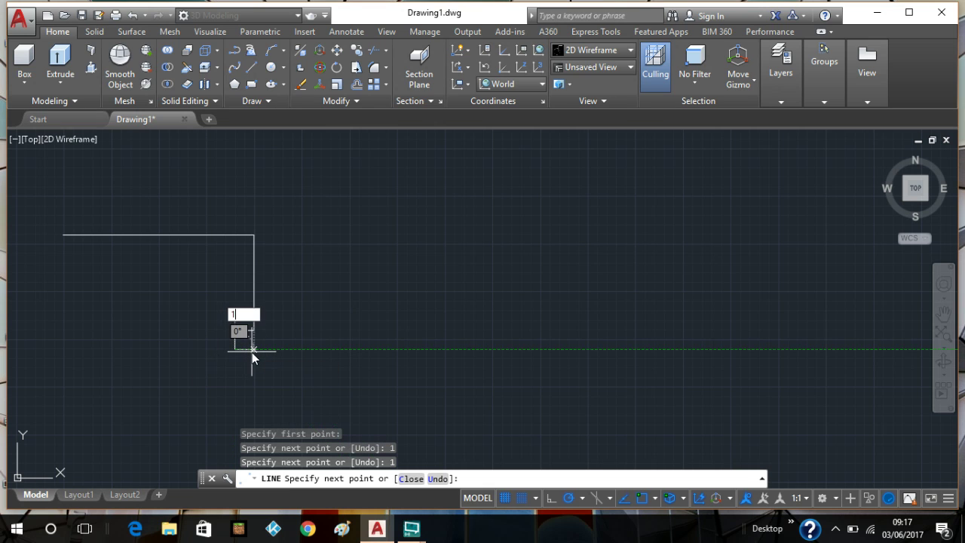
key("Return")
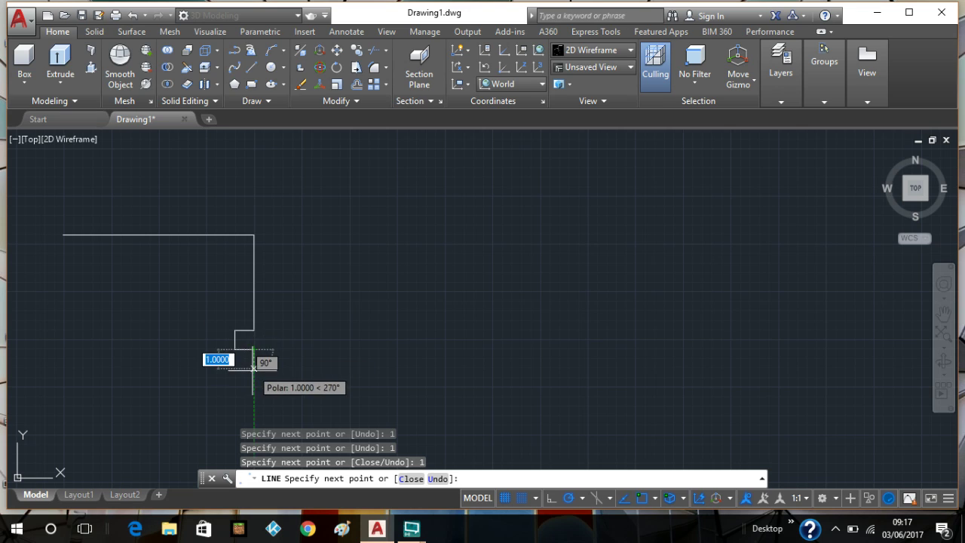
- Continue the toothed edge from the notch's end with 1-unit segments going down, left and down
type("1")
key("Return")
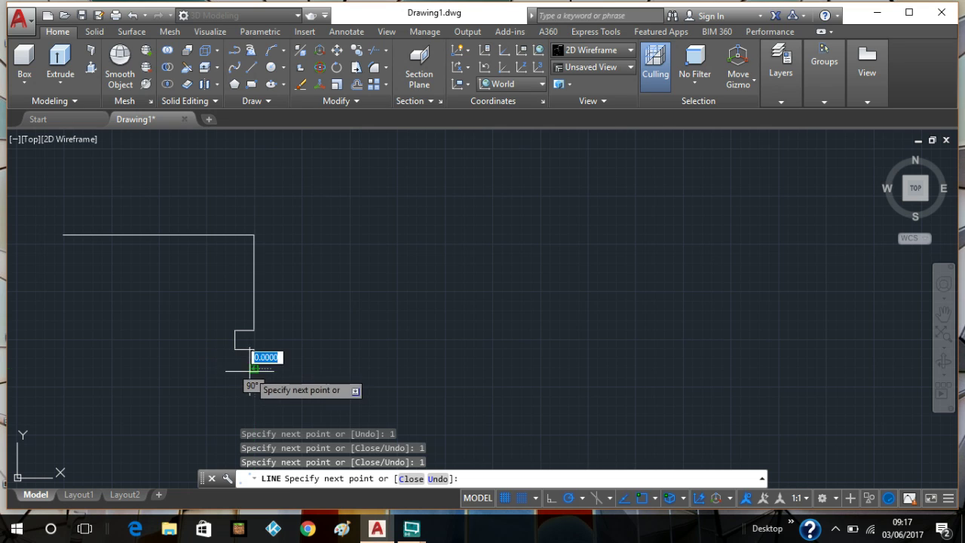
type("1")
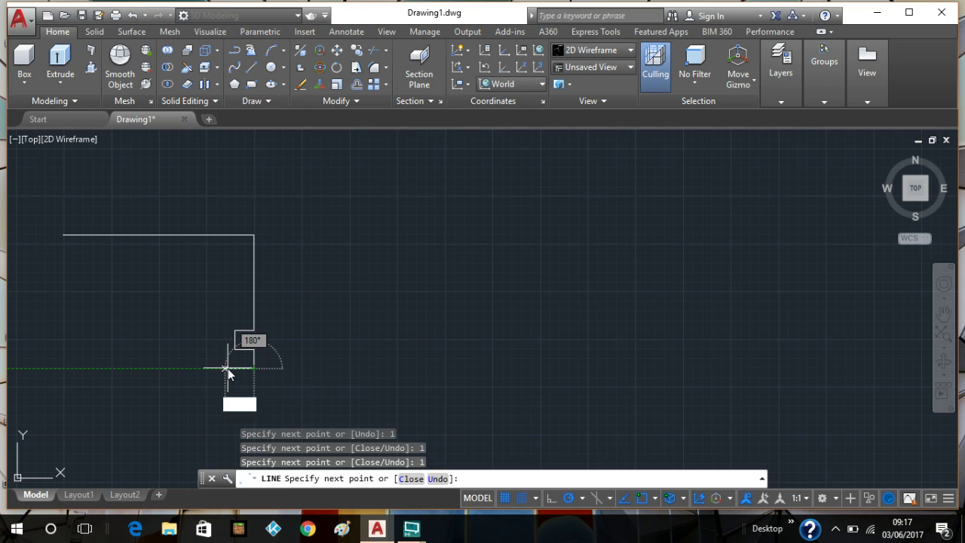
key("Return")
type("1")
key("Return")
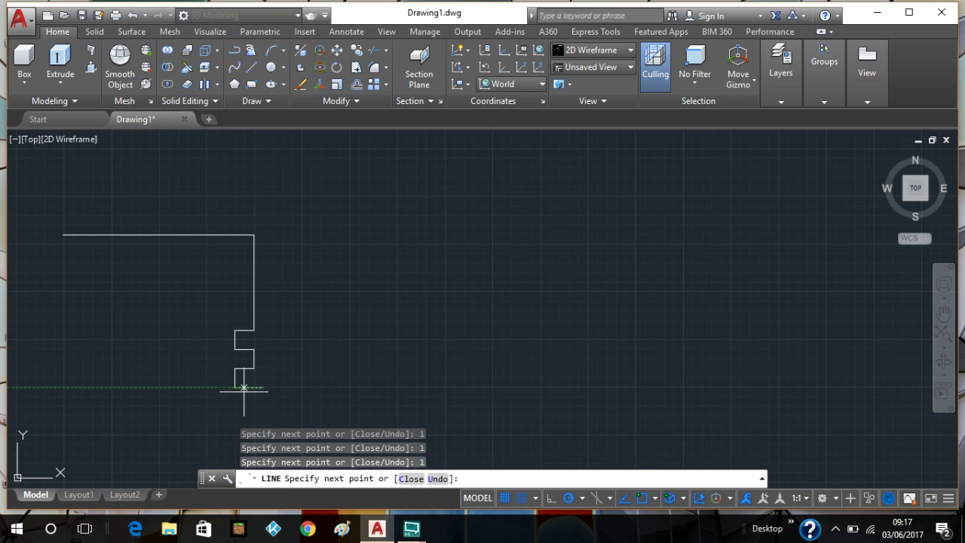
- Try to add the next horizontal segment to the right from the toothed edge's lower end
left_click(275, 391)
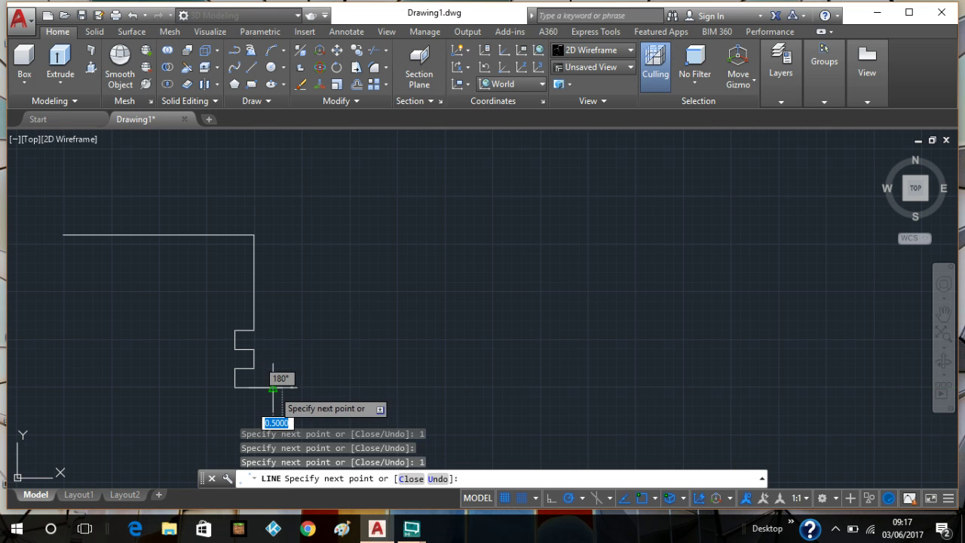
middle_click_drag(275, 387, 269, 281)
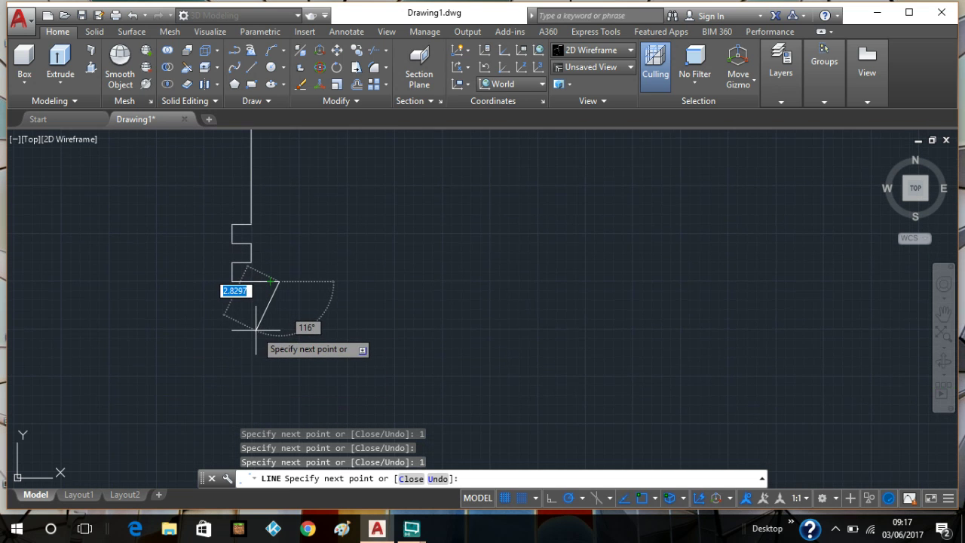
key("BackSpace")
key("Escape")
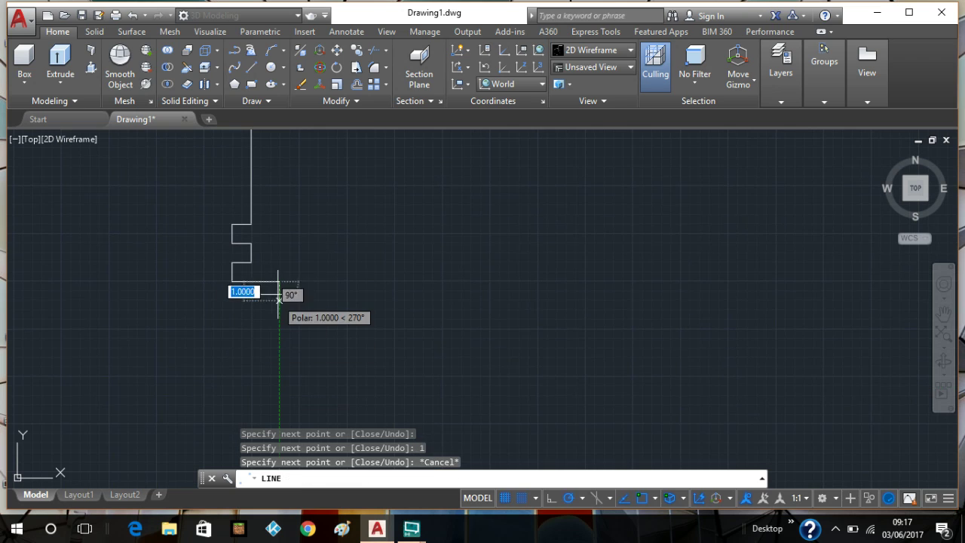
- Delete the two overlong horizontal segments at the toothed edge's lower end
left_click(268, 281)
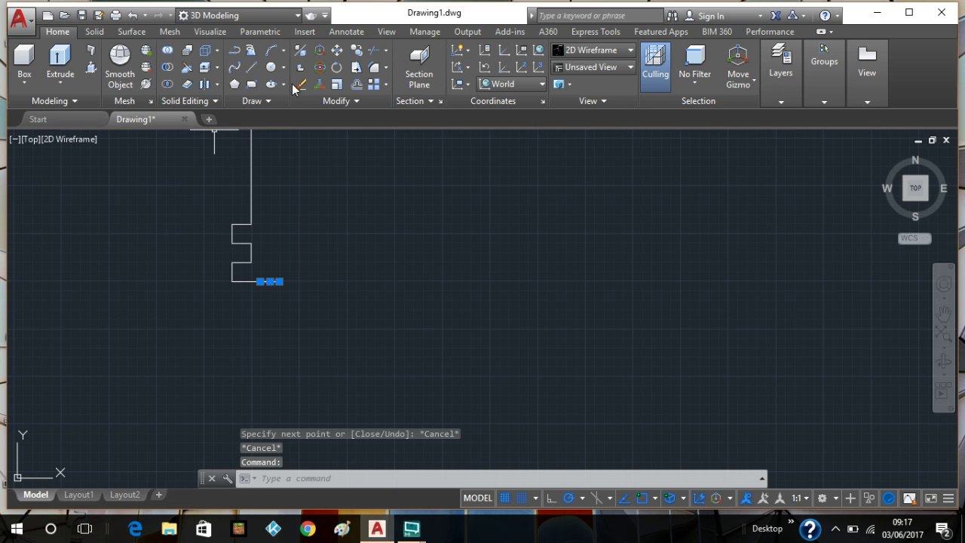
key("Delete")
type("l")
key("Return")
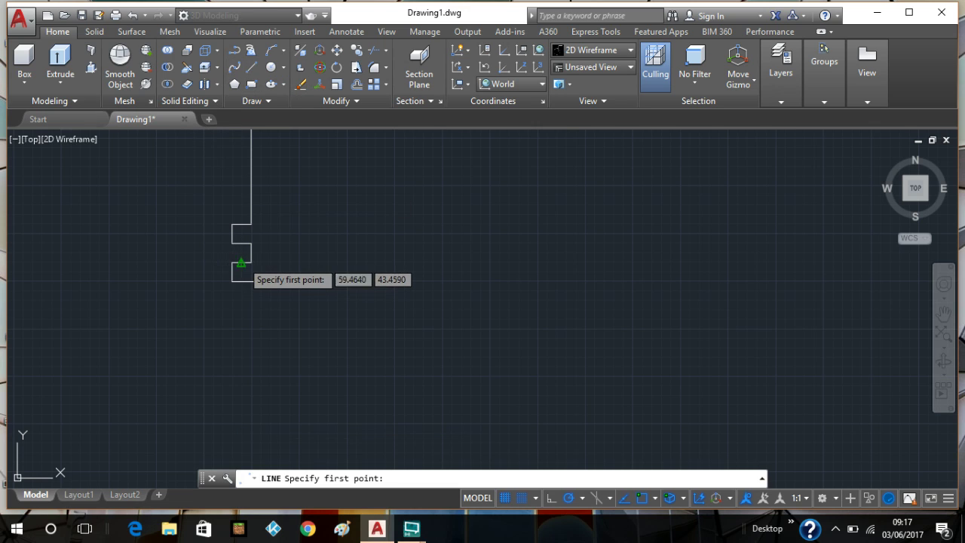
key("Escape")
left_click(249, 281)
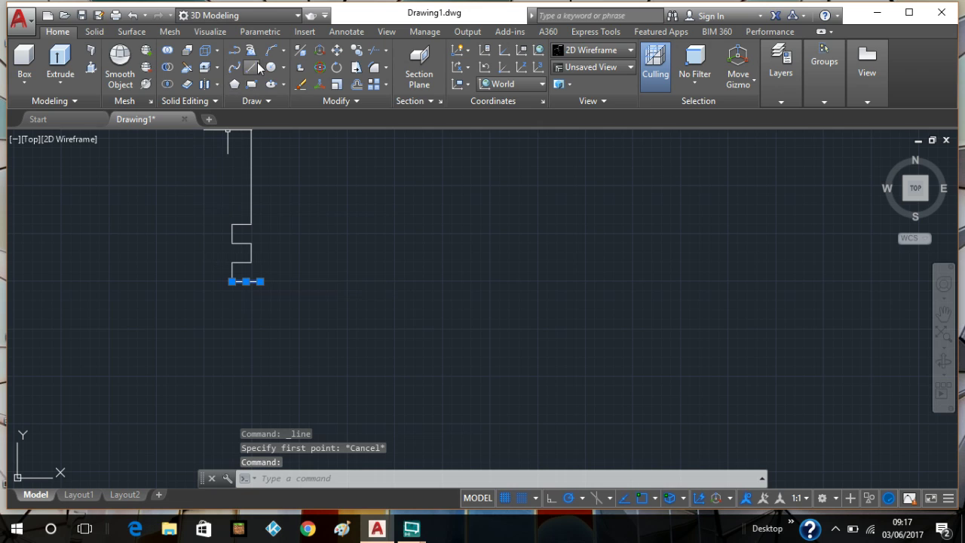
key("Delete")
- Draw a line from the toothed edge's open lower end, 1 unit right and 1 unit down
type("l")
key("Return")
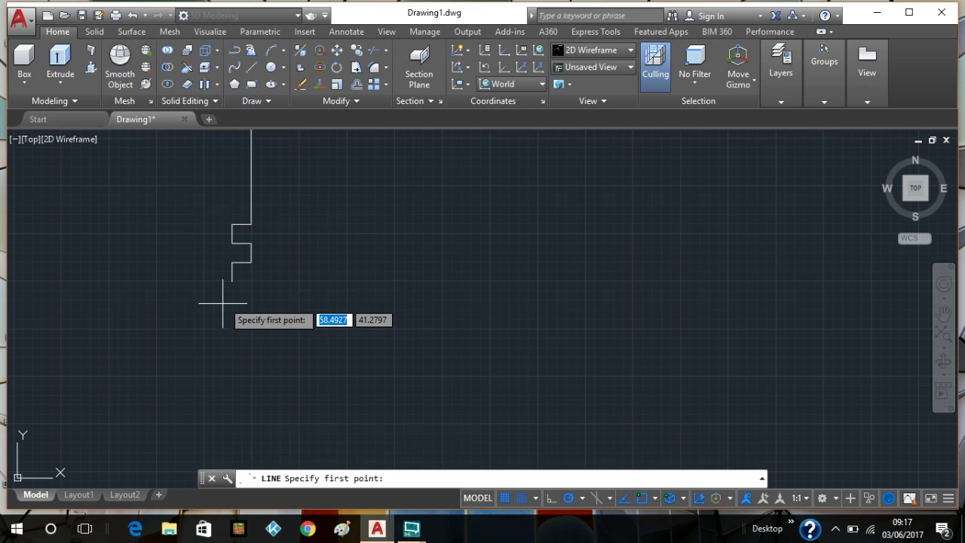
left_click(231, 280)
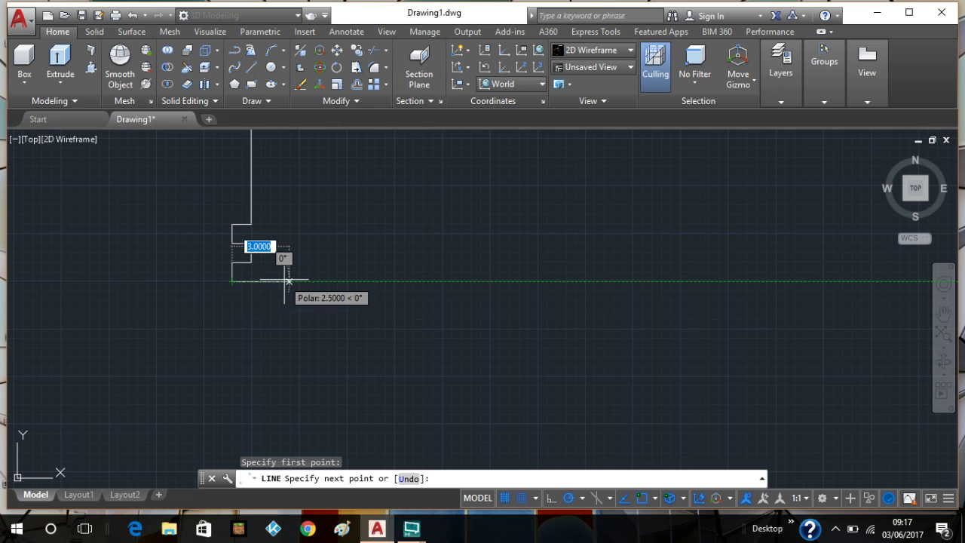
type("1")
key("Return")
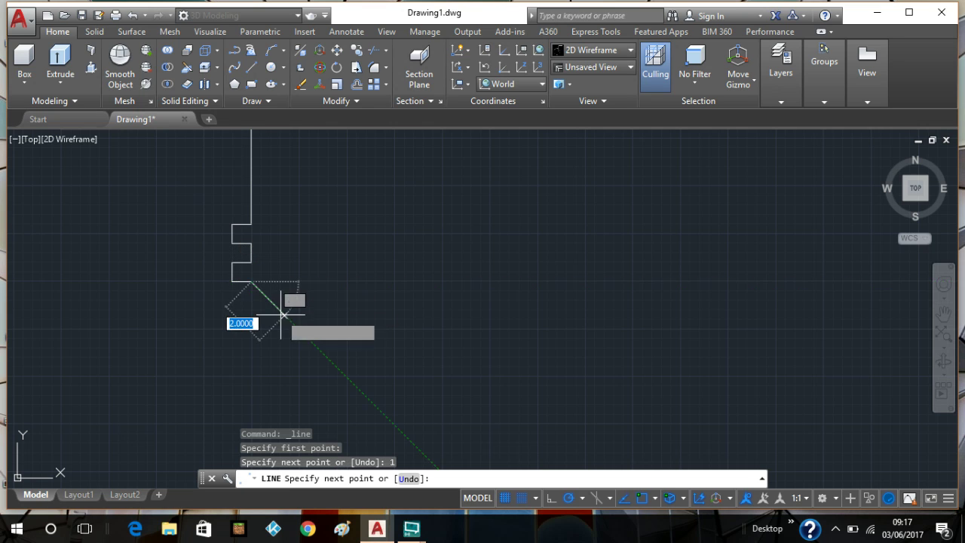
type("1")
key("Return")
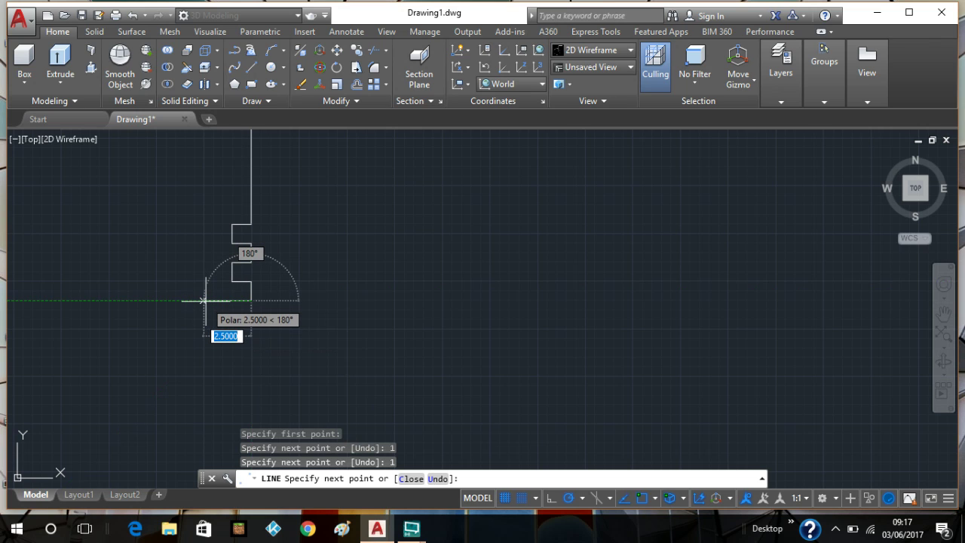
- Extend the toothed edge by another tooth with 1-unit segments going left, down, right and down
type("1")
key("Return")
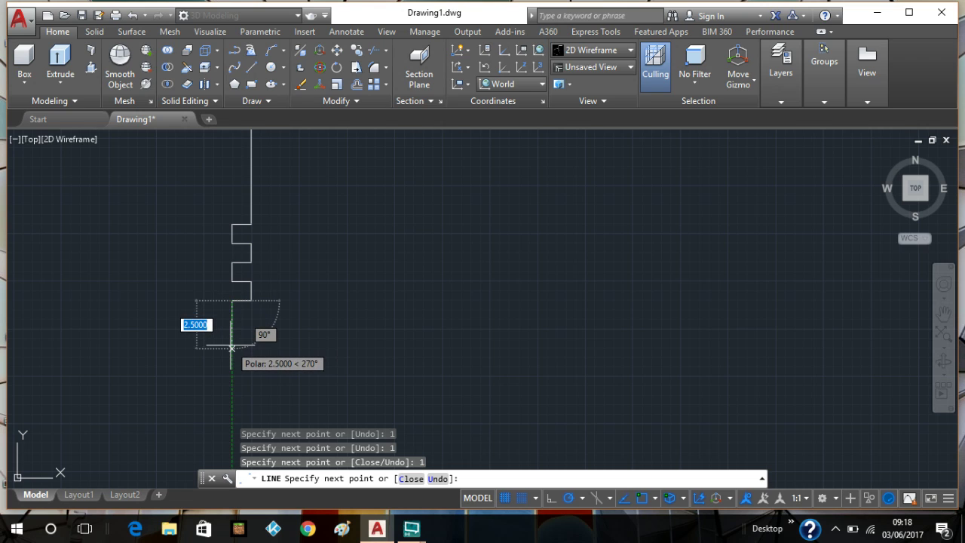
type("1")
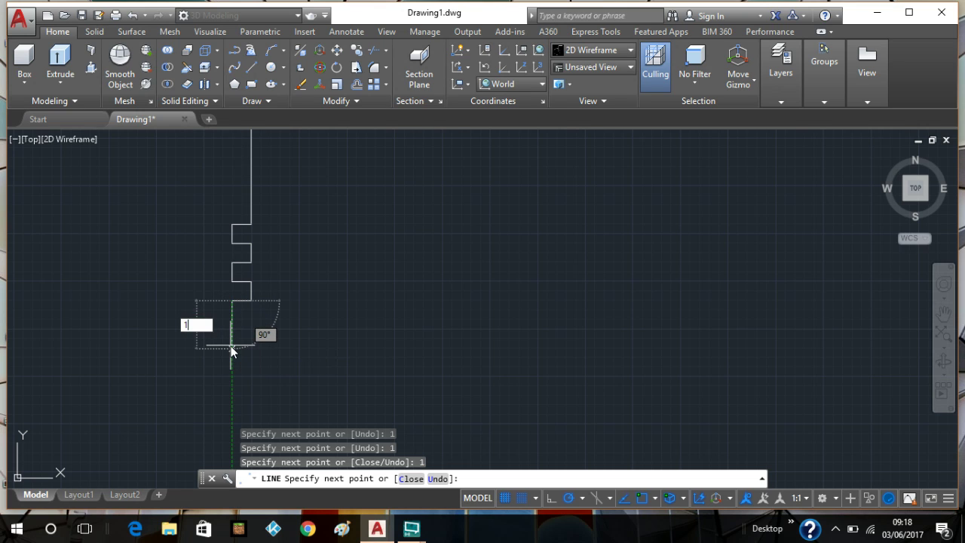
key("Return")
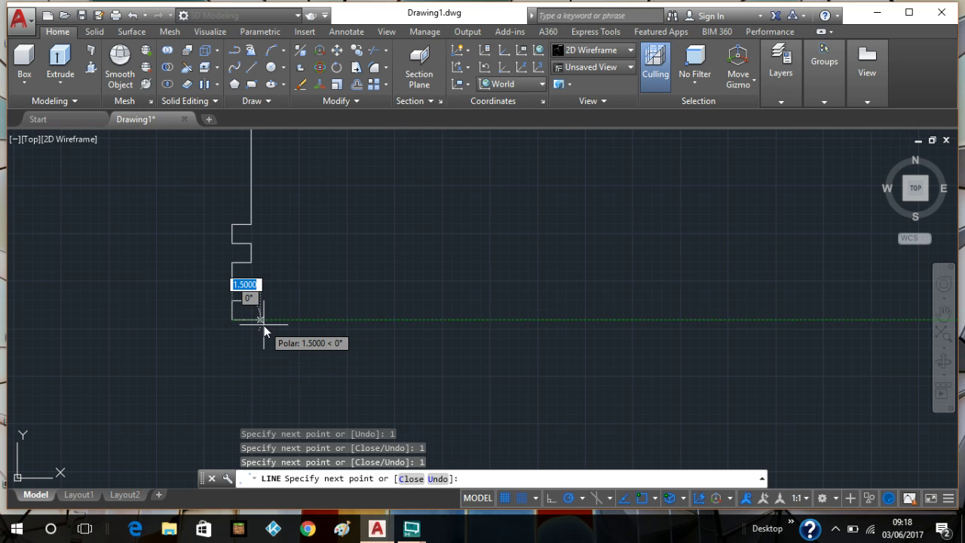
type("1")
key("Return")
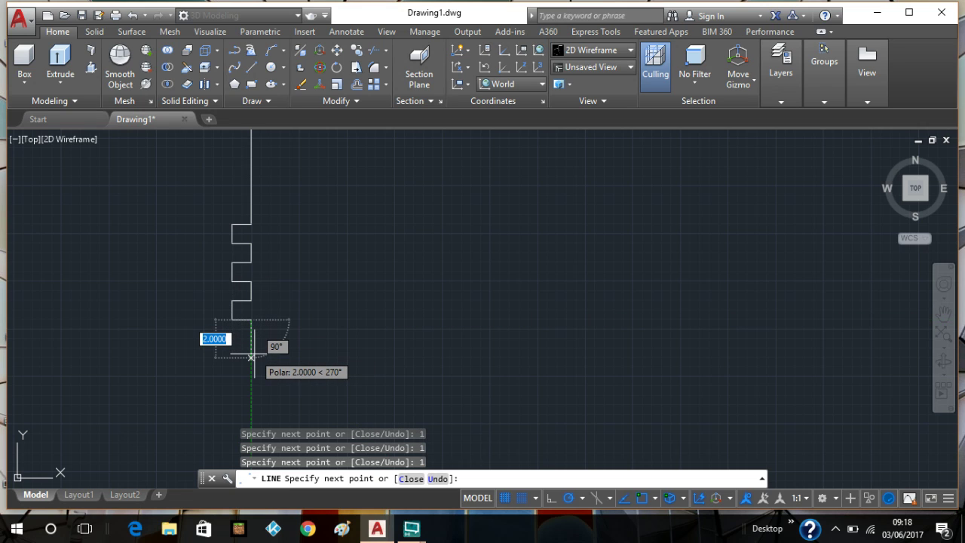
type("1")
key("Return")
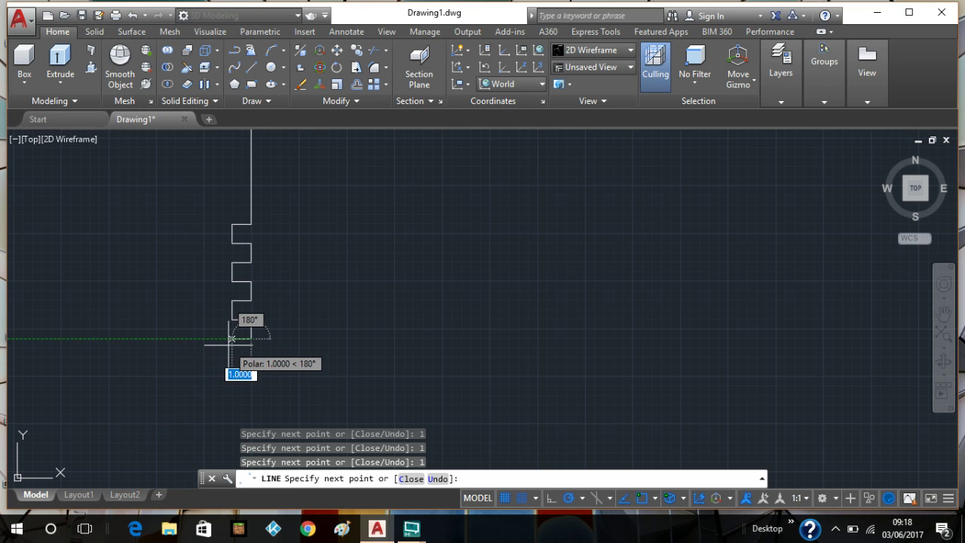
- Draw a 5-unit vertical line straight down from the toothed edge's open lower end
key("Escape")
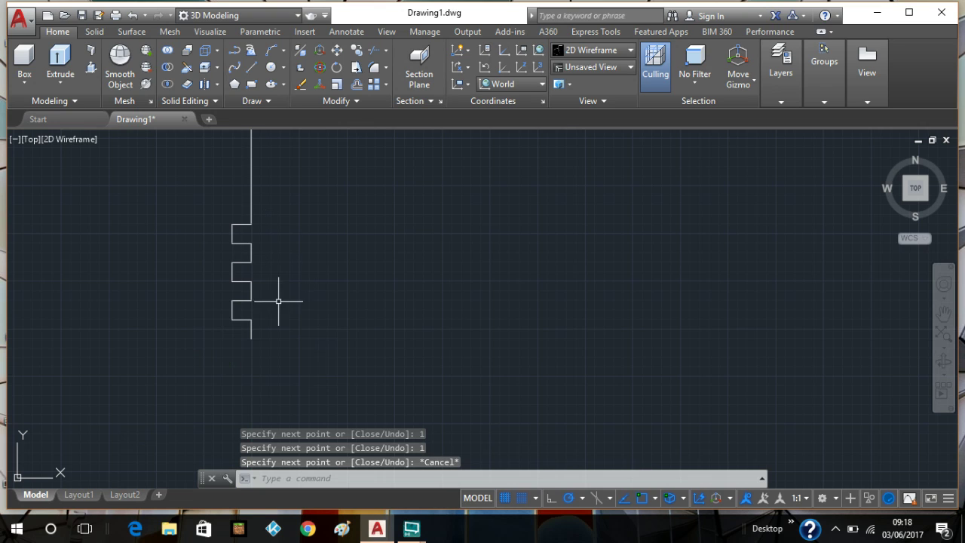
left_click(251, 329)
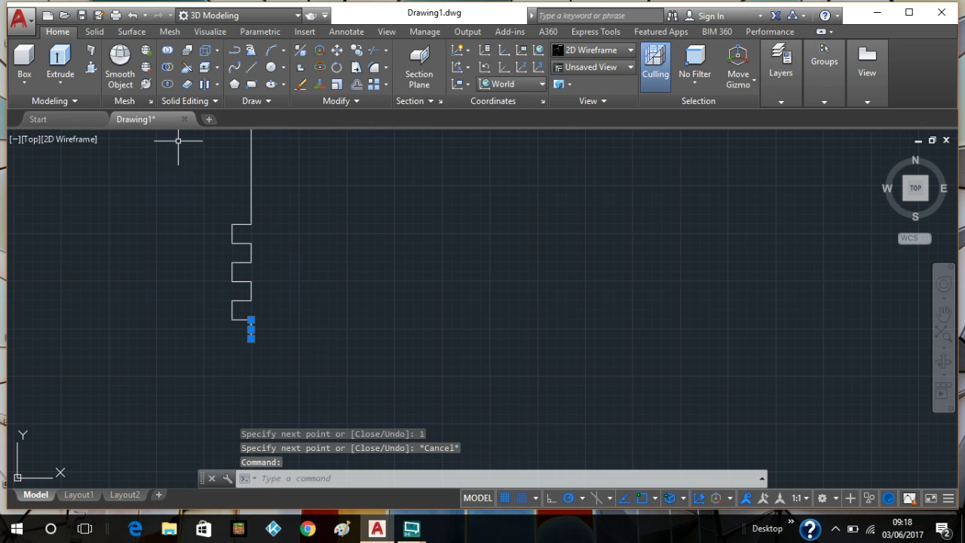
left_click(252, 68)
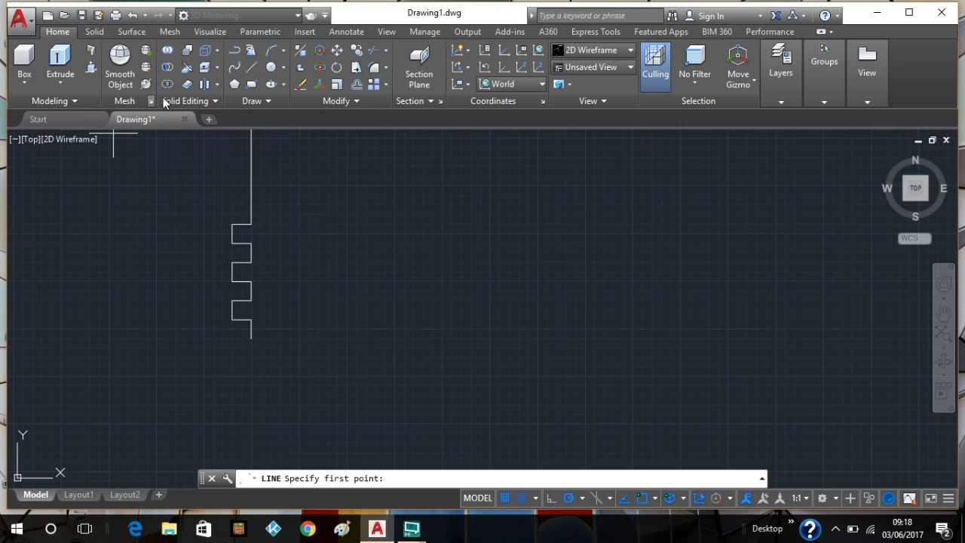
left_click(251, 338)
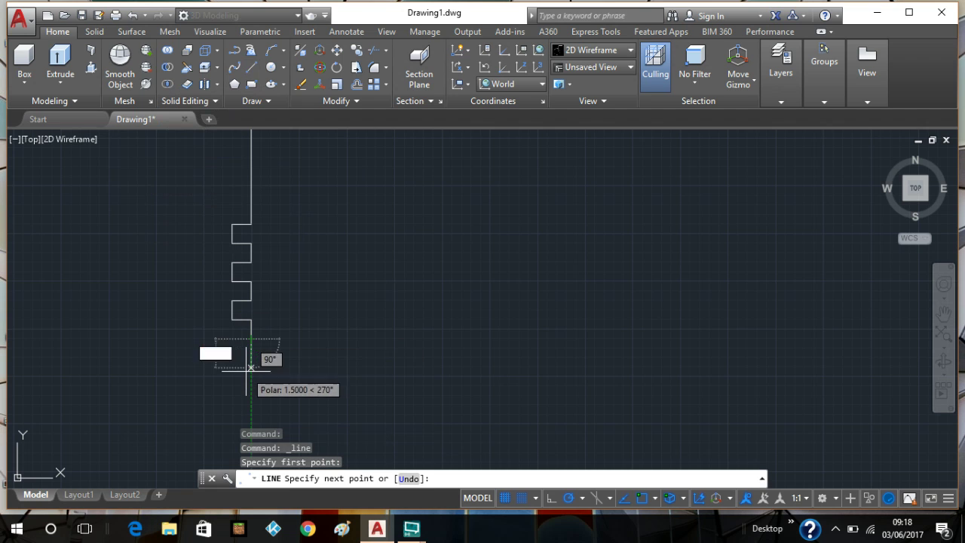
scroll(244, 371, "down", 3)
middle_click_drag(246, 370, 267, 289)
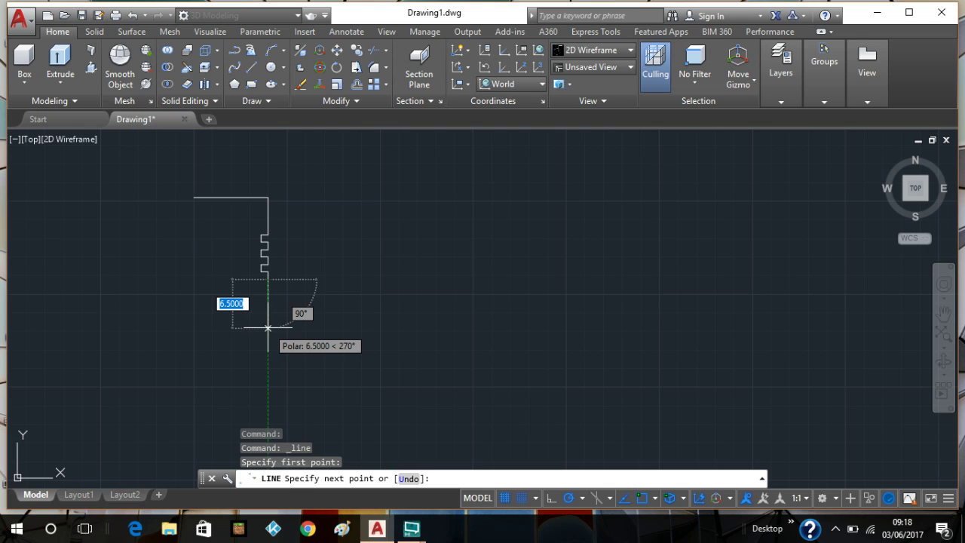
type("5")
key("Return")
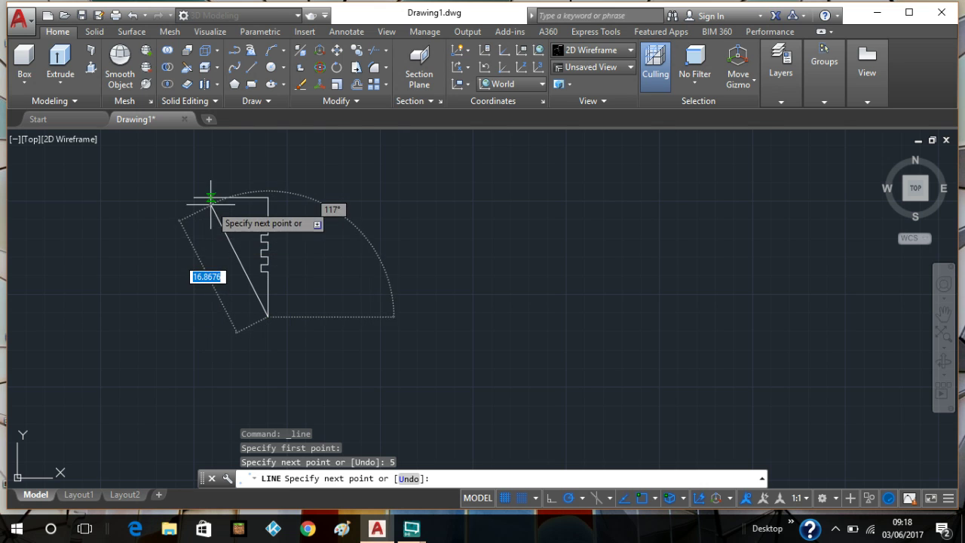
- Close the profile with a horizontal bottom line and a vertical left line up to the top edge's open end
left_click(193, 316)
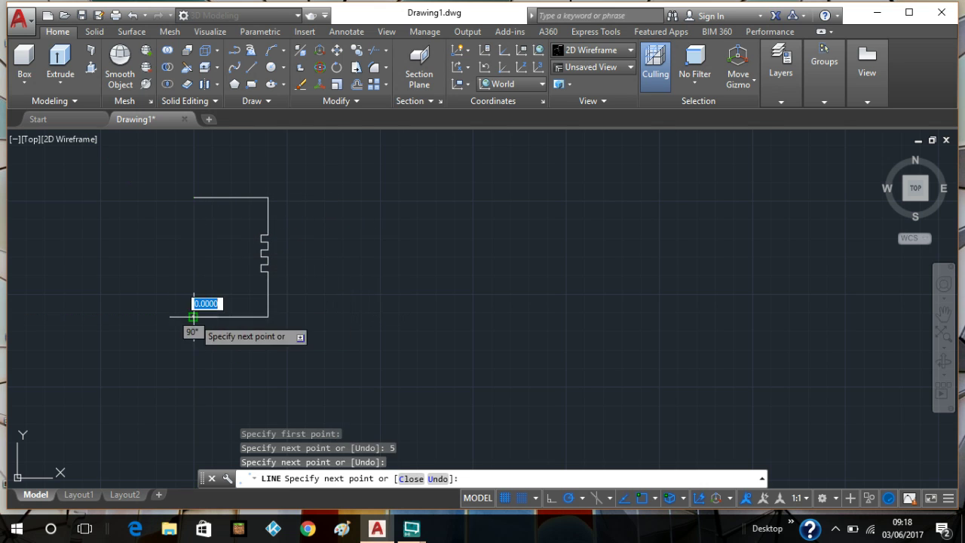
left_click(194, 197)
right_click(194, 200)
left_click(225, 209)
- Join all lines of the closed toothed profile into a single polyline and check it by selecting it
scroll(183, 242, "up", 4)
scroll(131, 371, "down", 4)
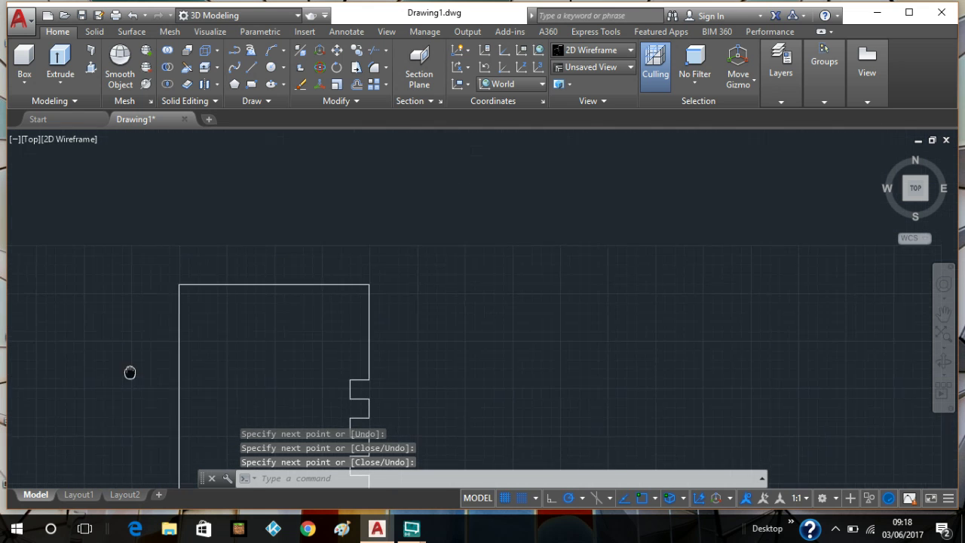
scroll(135, 354, "up", 5)
scroll(179, 300, "down", 3)
middle_click_drag(108, 403, 86, 430)
scroll(86, 430, "down", 7)
middle_click_drag(236, 338, 319, 155)
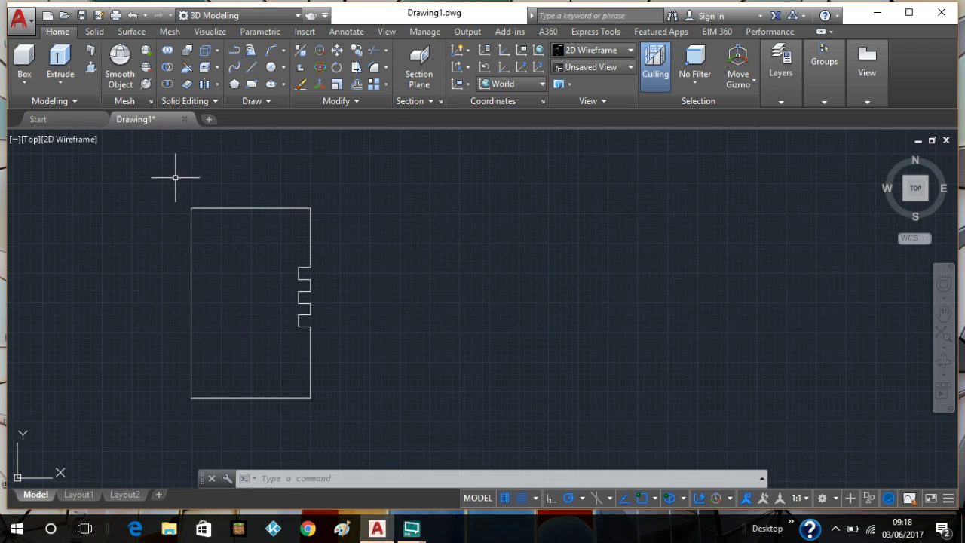
left_click(146, 171)
left_click(359, 445)
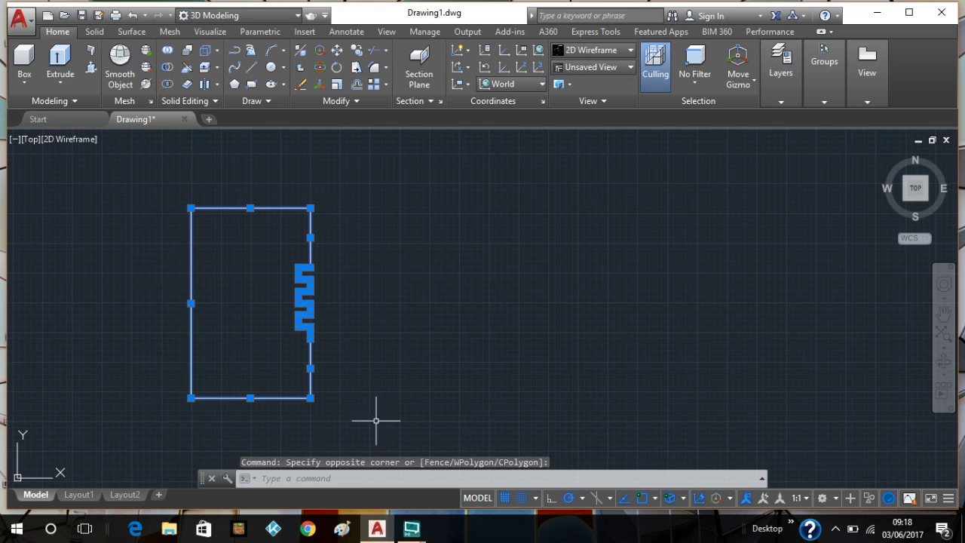
type("J")
key("Return")
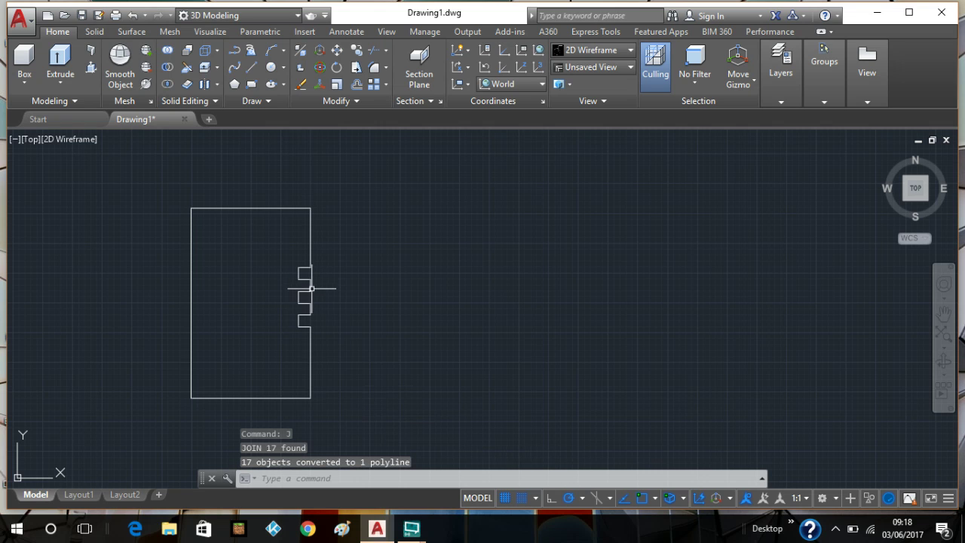
left_click(310, 238)
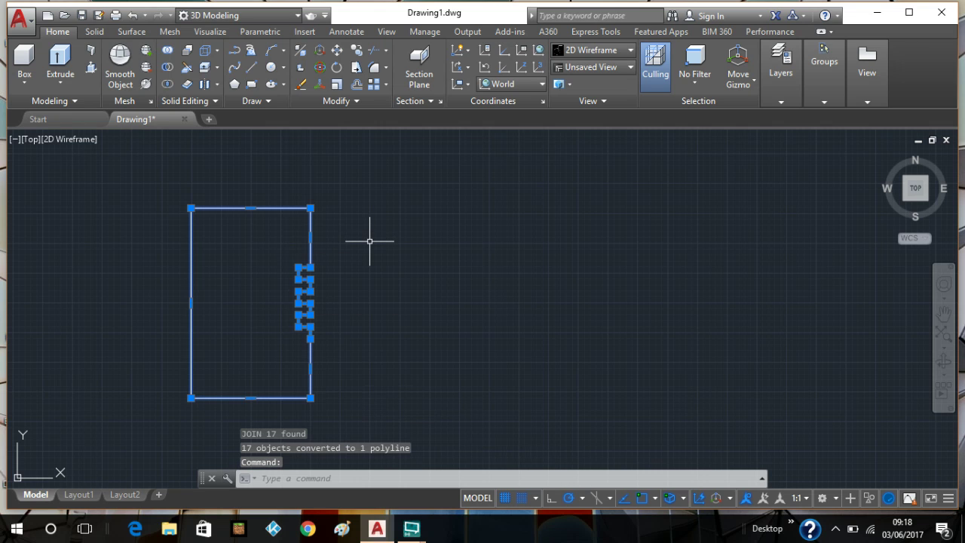
key("Escape")
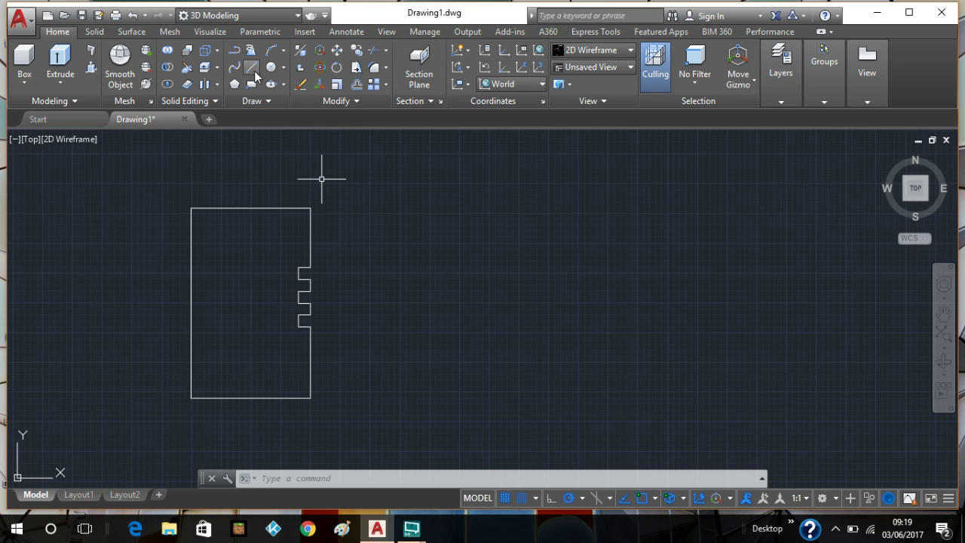
- Draw a stepped line from the profile's bottom edge near its right corner: 4 units up, 2 left, 5 up, then left to the profile's left edge
type("l")
key("Return")
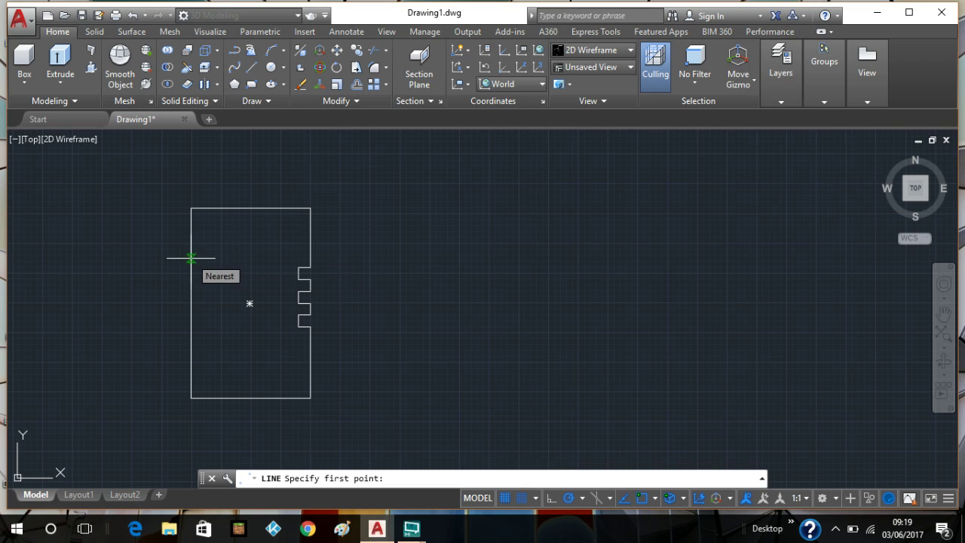
left_click(288, 397)
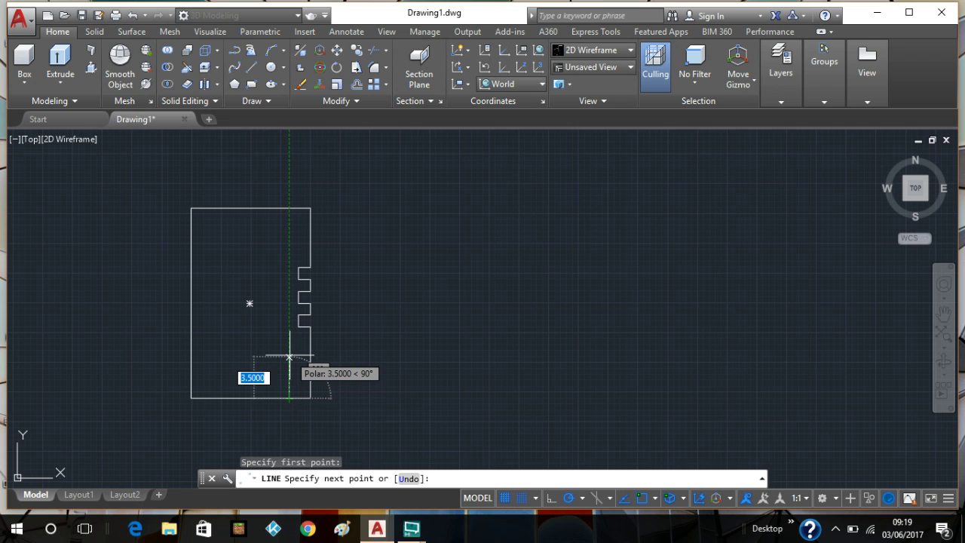
type("4")
key("Return")
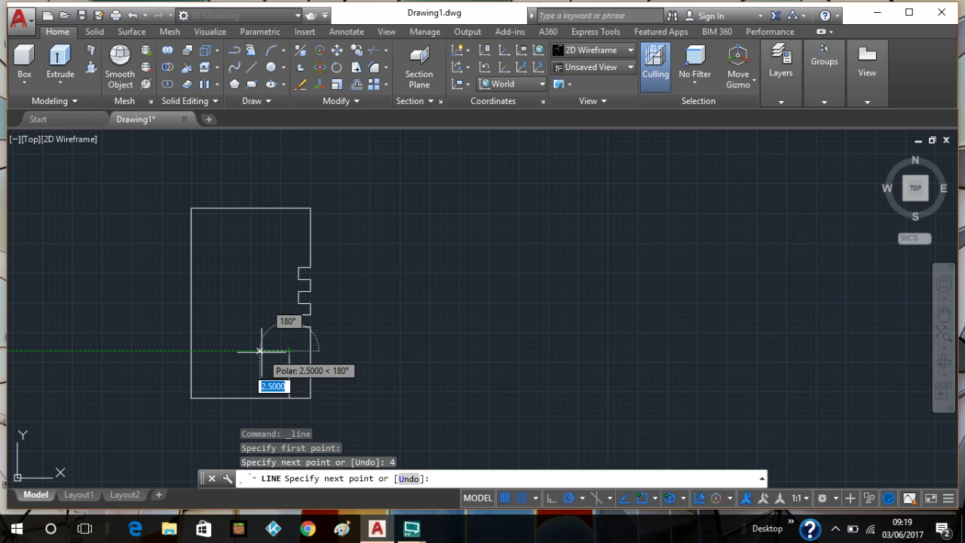
type("2")
key("Return")
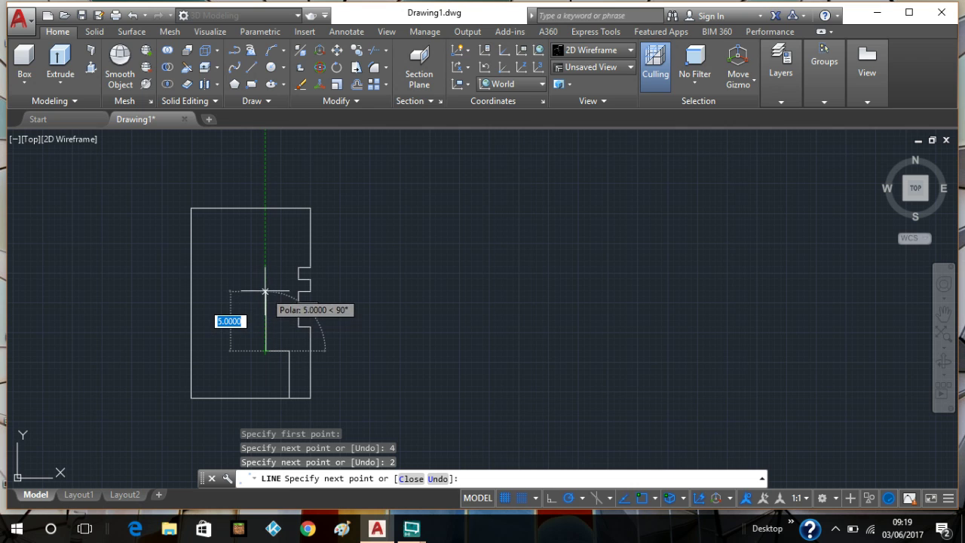
type("5")
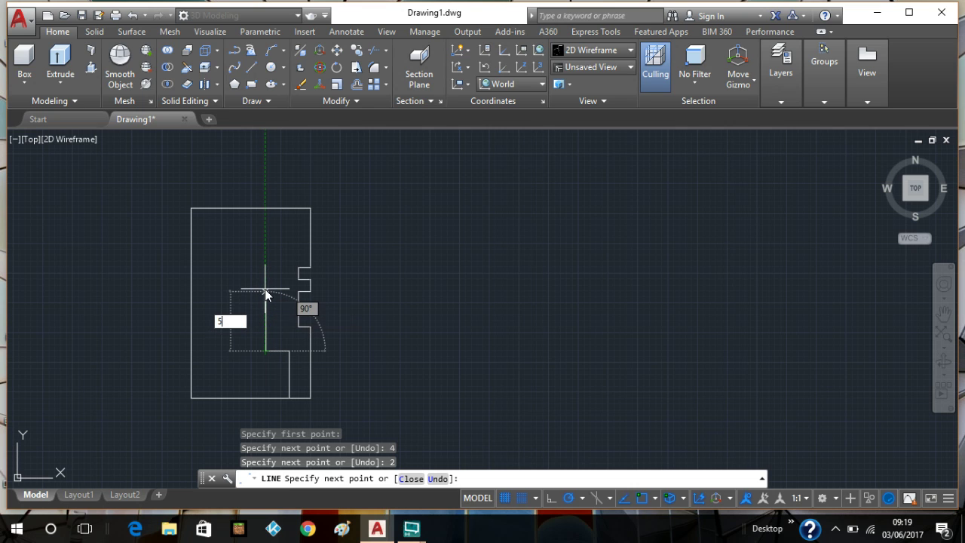
key("Return")
left_click(191, 290)
right_click(191, 291)
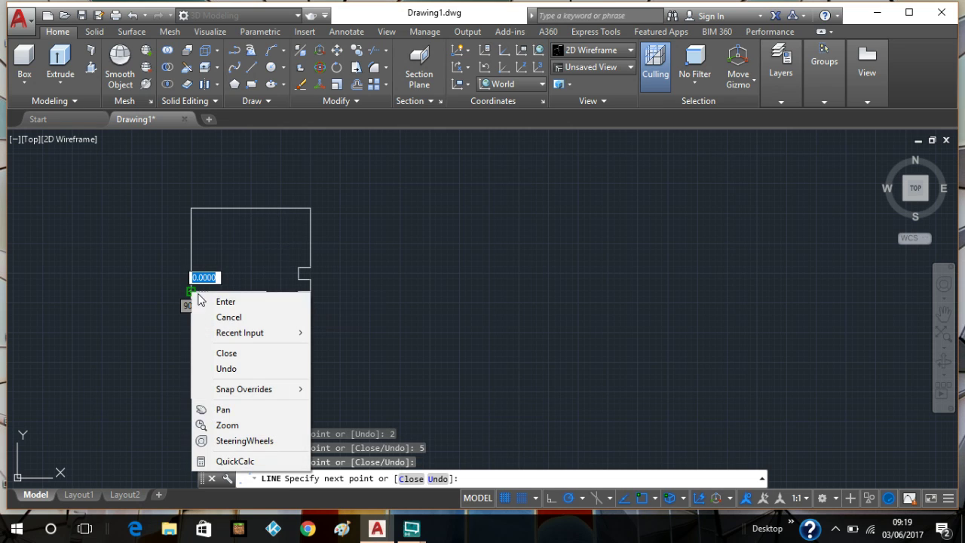
left_click(219, 301)
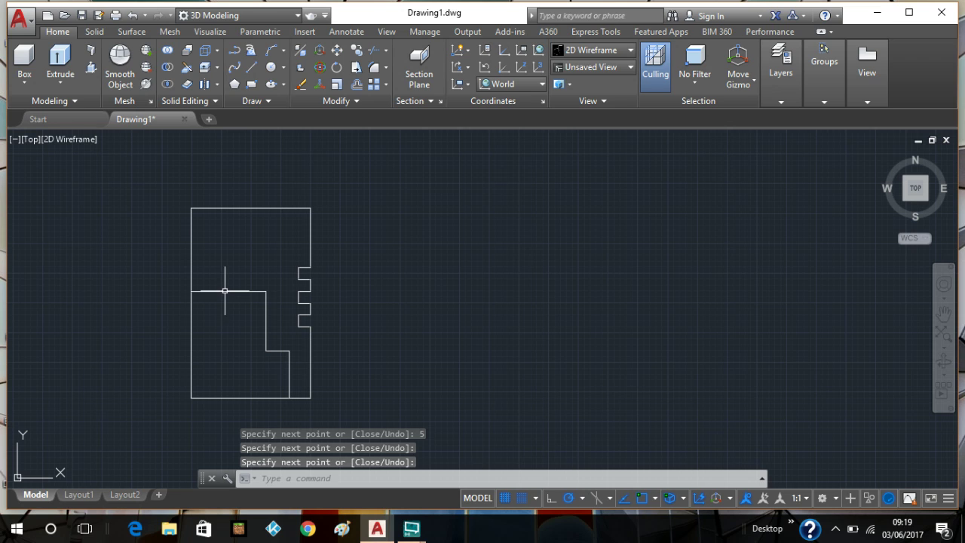
- Move the four stepped line segments out of the toothed profile into the empty space to its right
left_click(224, 290)
left_click(265, 324)
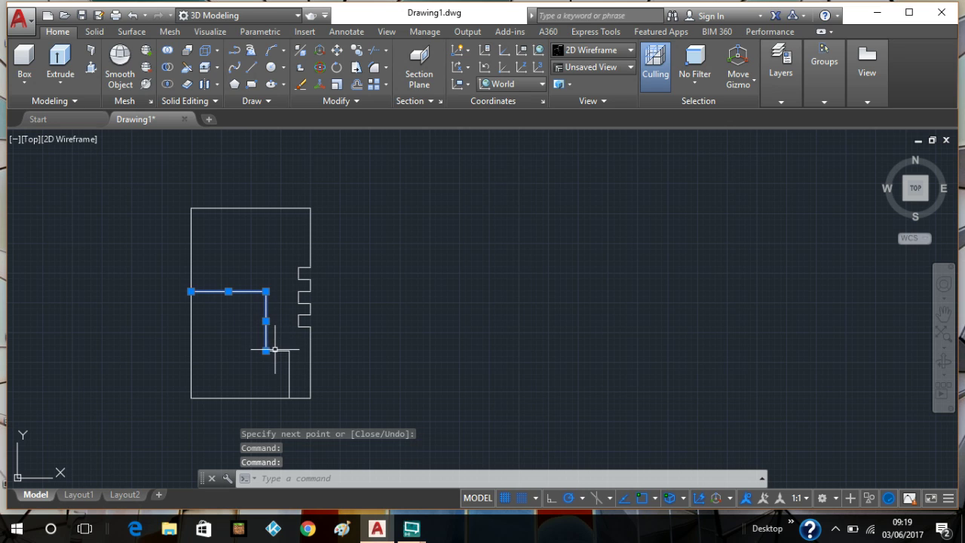
left_click(277, 350)
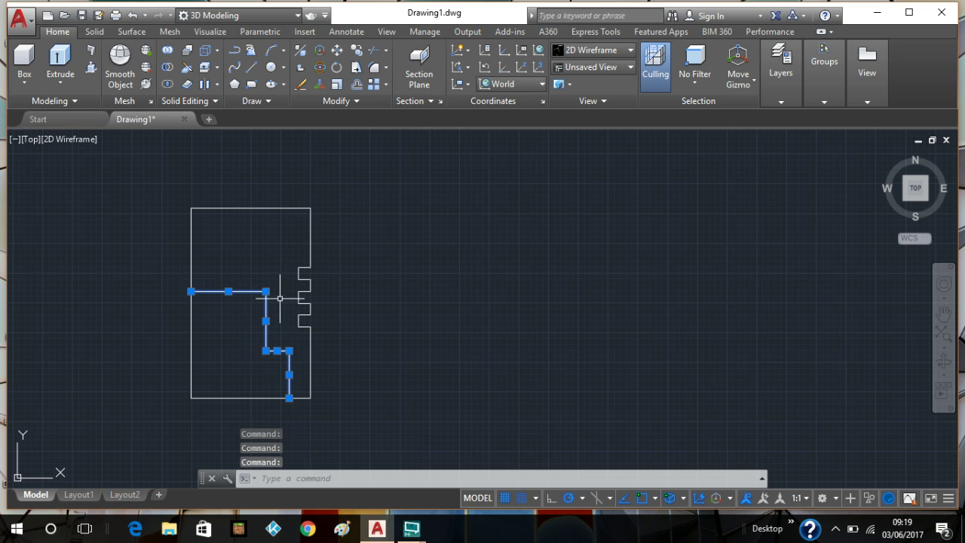
left_click(337, 52)
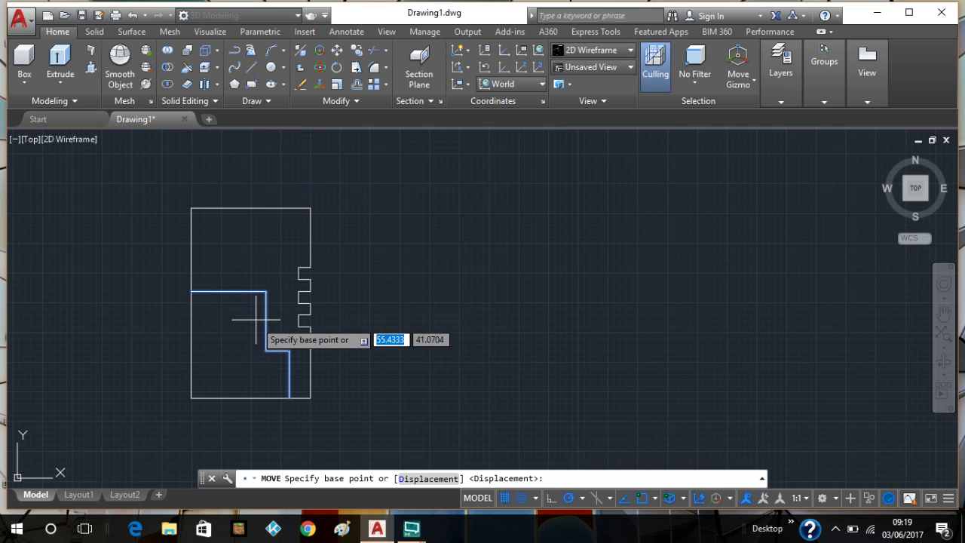
left_click(266, 291)
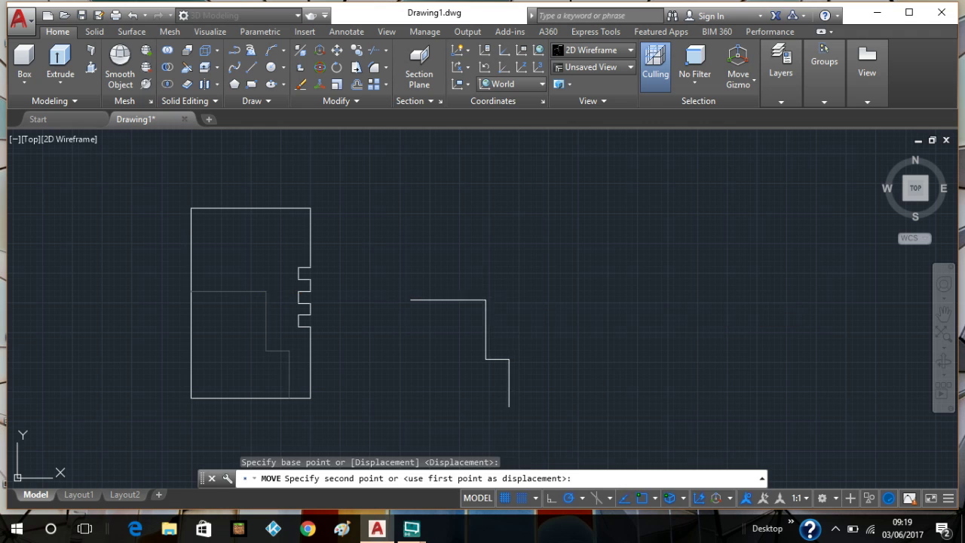
left_click(486, 300)
key("Escape")
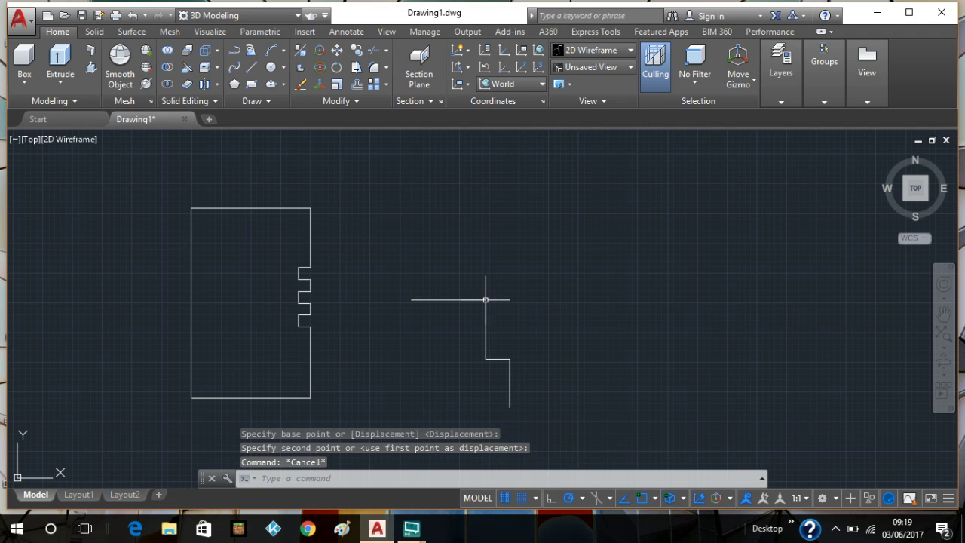
- Close the moved stepped outline with a vertical left line and a horizontal bottom line to its lower right end
left_click(251, 68)
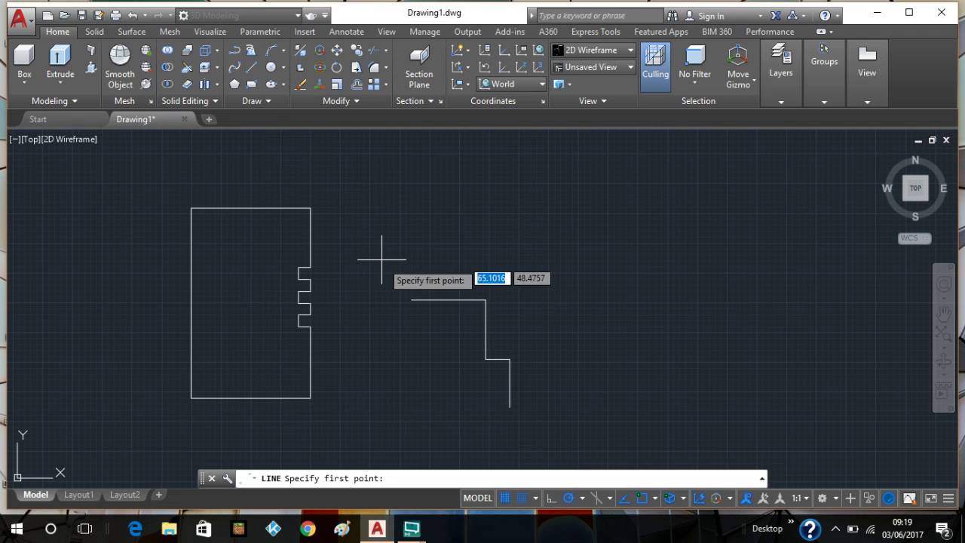
left_click(410, 300)
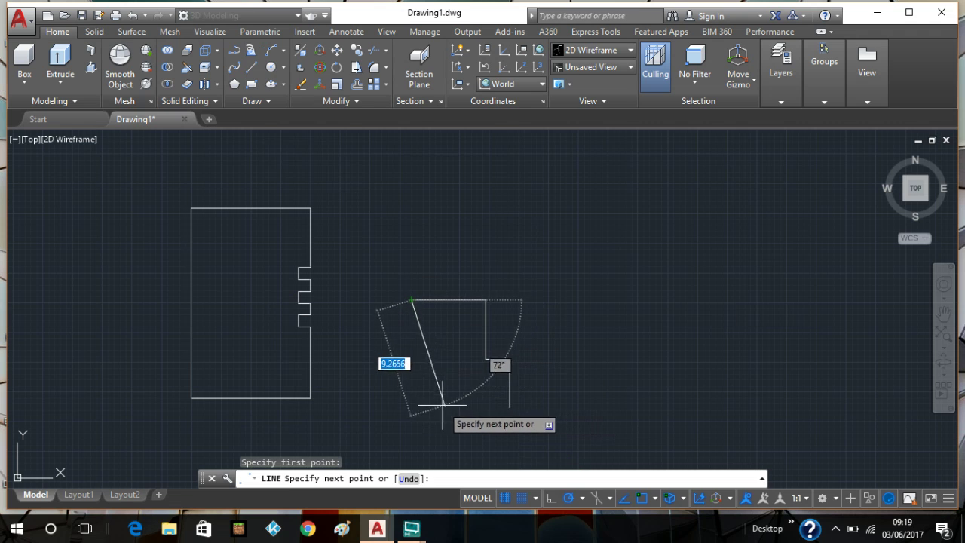
left_click(411, 407)
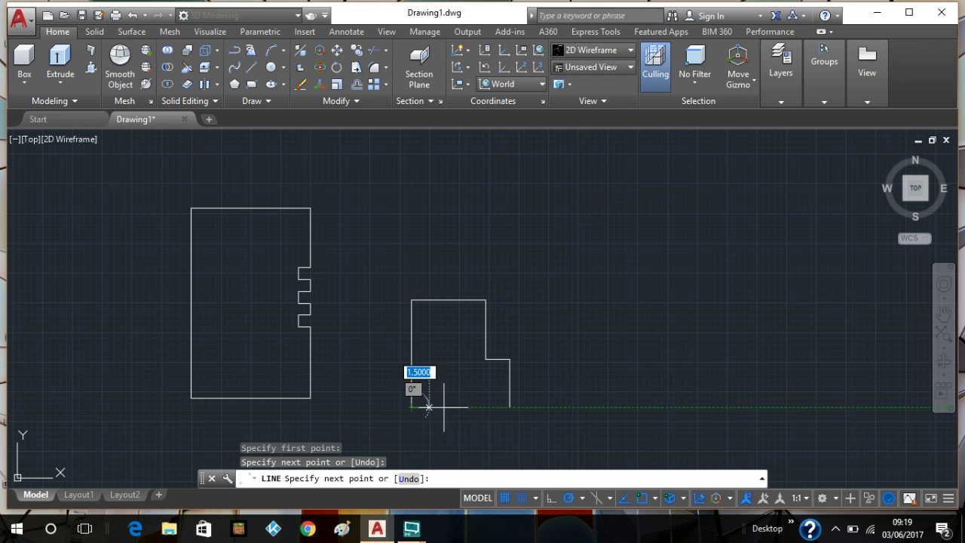
left_click(509, 407)
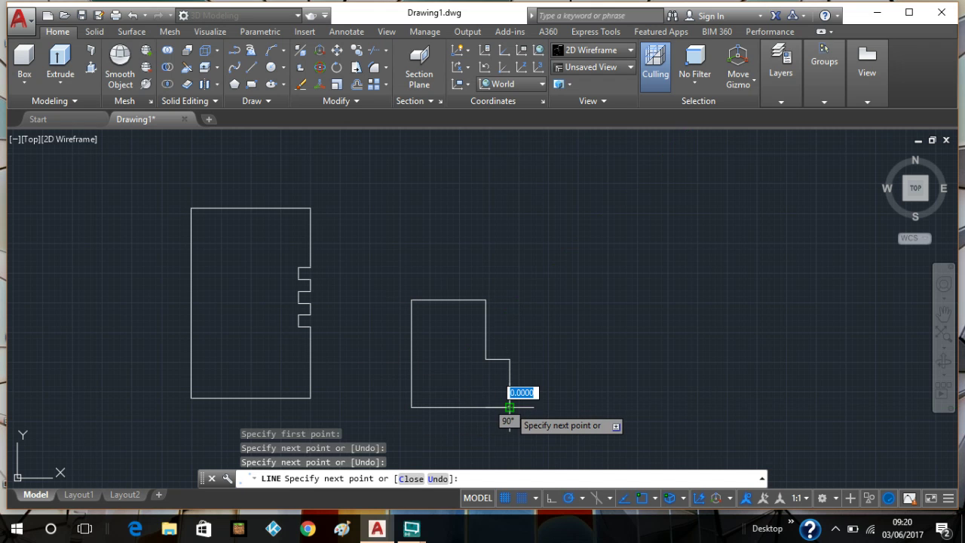
right_click(509, 405)
left_click(553, 236)
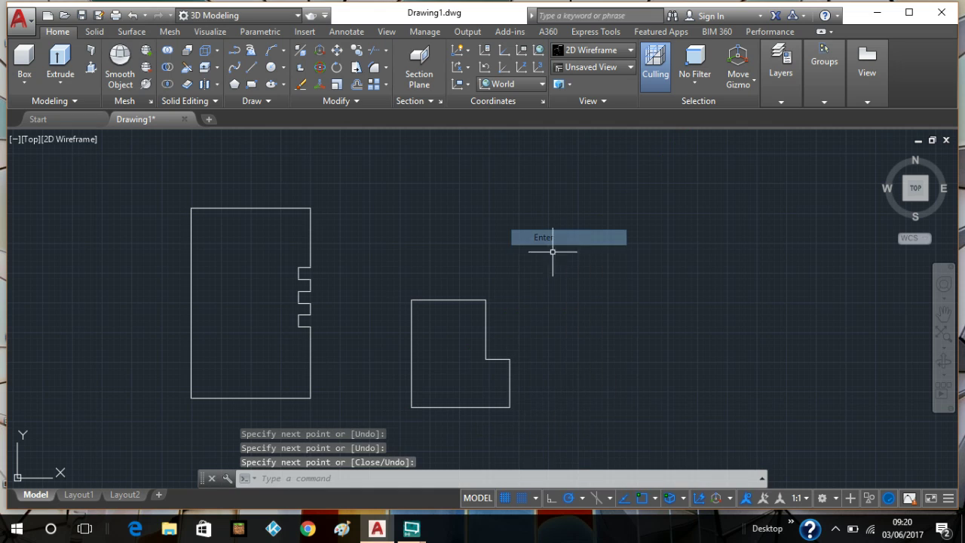
- Join all lines of the closed stepped outline into one polyline and check it by selecting it
left_click(536, 276)
left_click(398, 415)
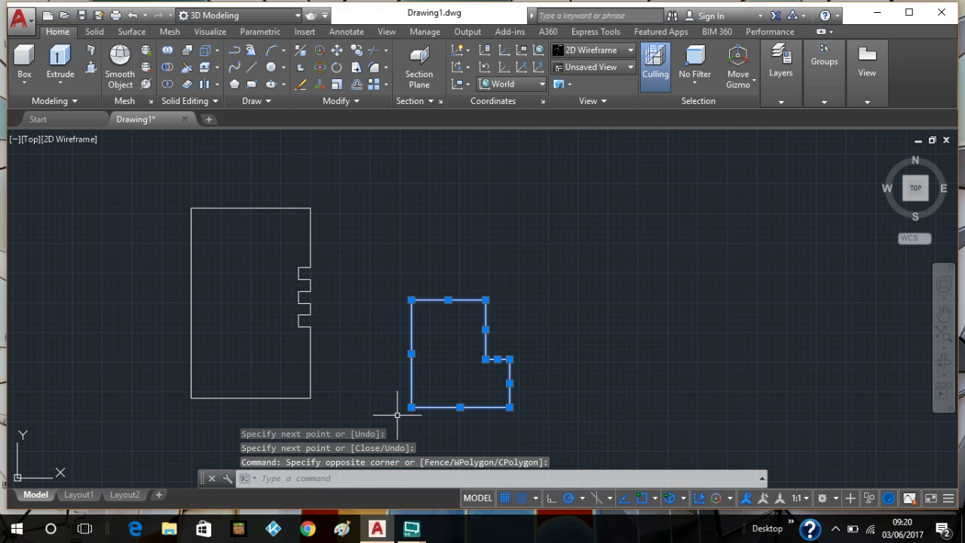
type("j")
key("Return")
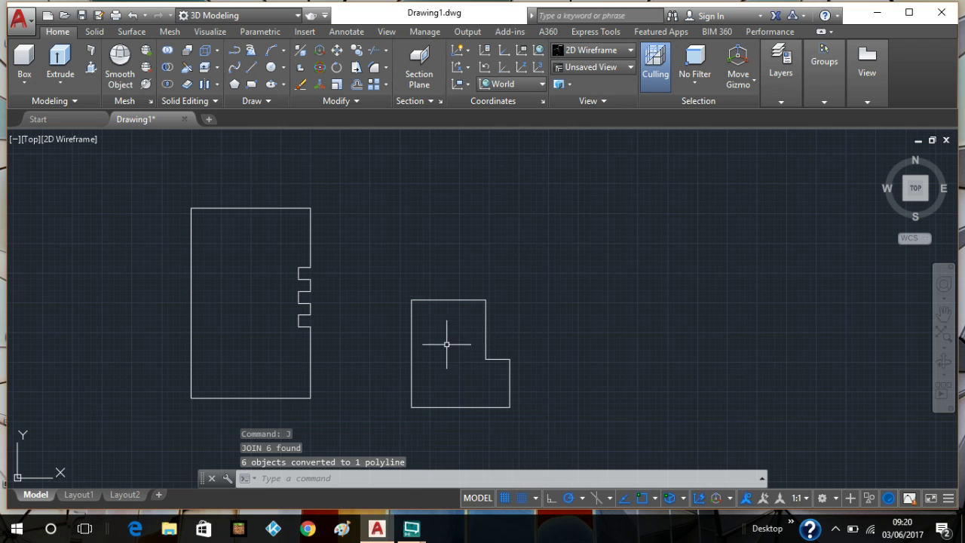
left_click(485, 335)
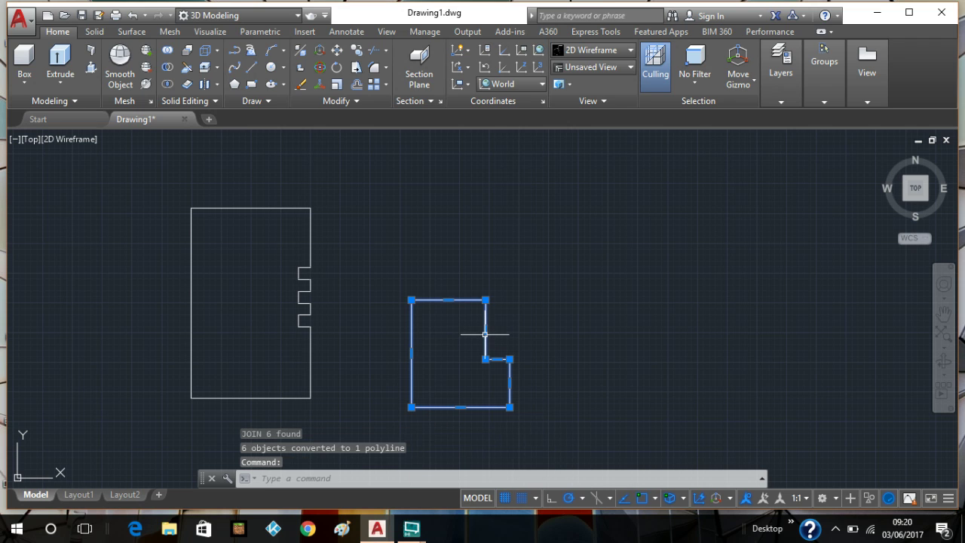
key("Escape")
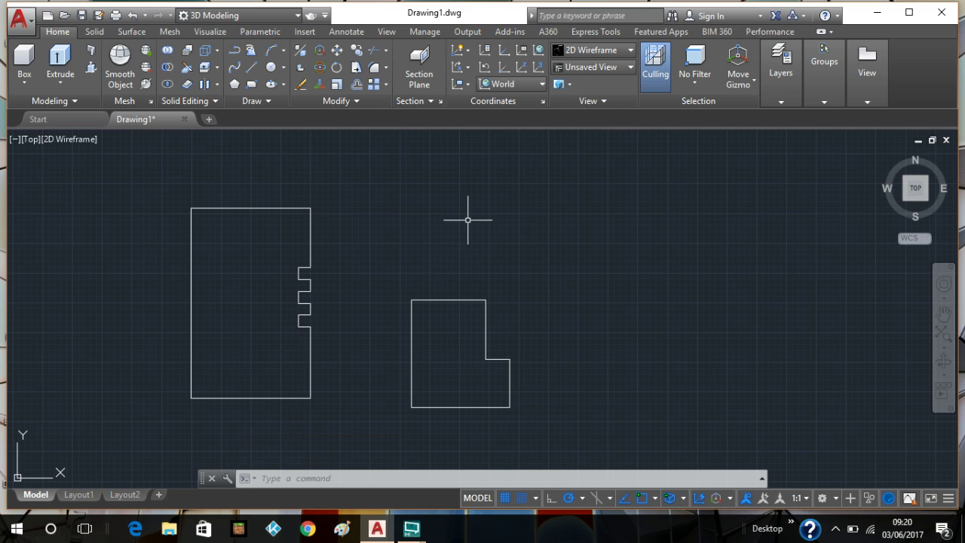
- Draw a circle of radius 2.5 above and to the right of the stepped profile, and delete it
left_click(270, 68)
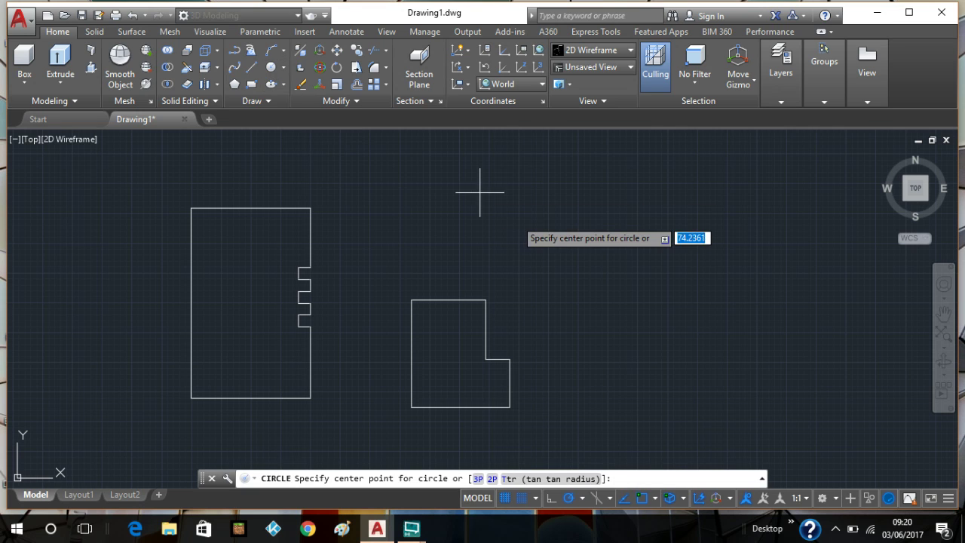
left_click(551, 269)
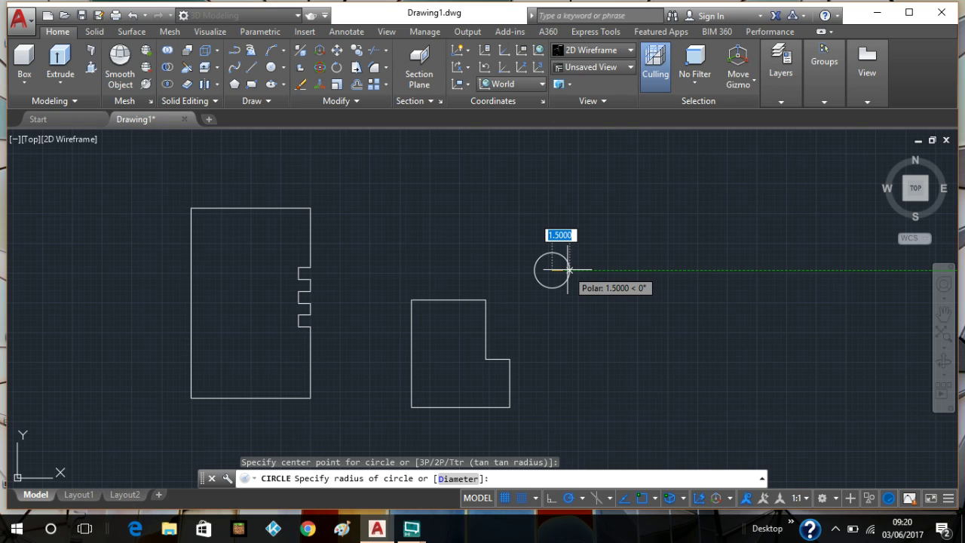
type("2.5")
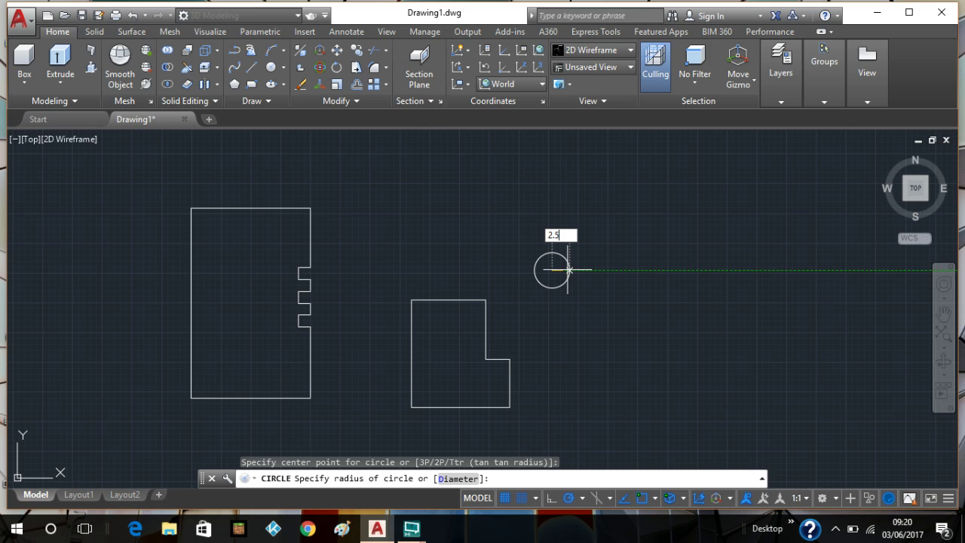
key("Return")
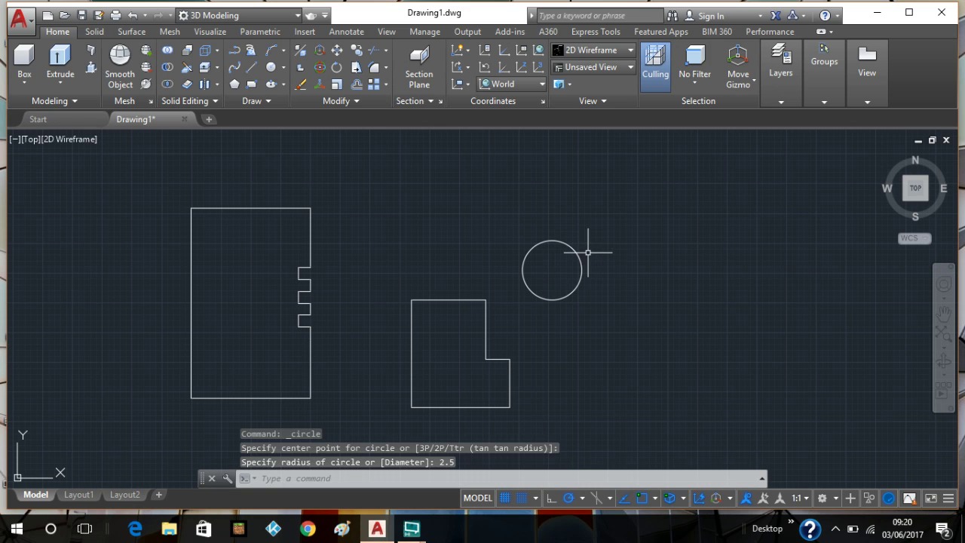
left_click(579, 253)
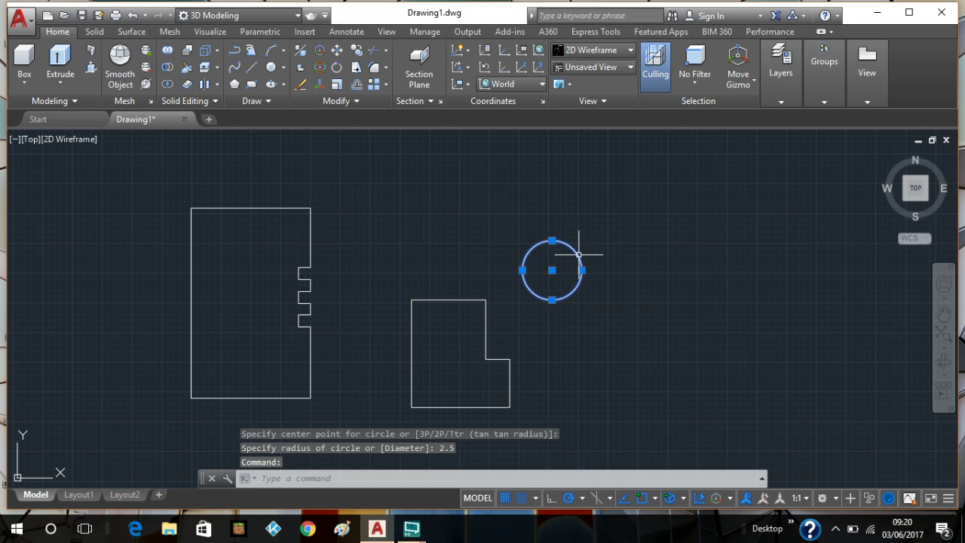
key("Delete")
- Draw a circle of radius 2 in the empty space above and to the right of the stepped profile
left_click(278, 74)
left_click(589, 260)
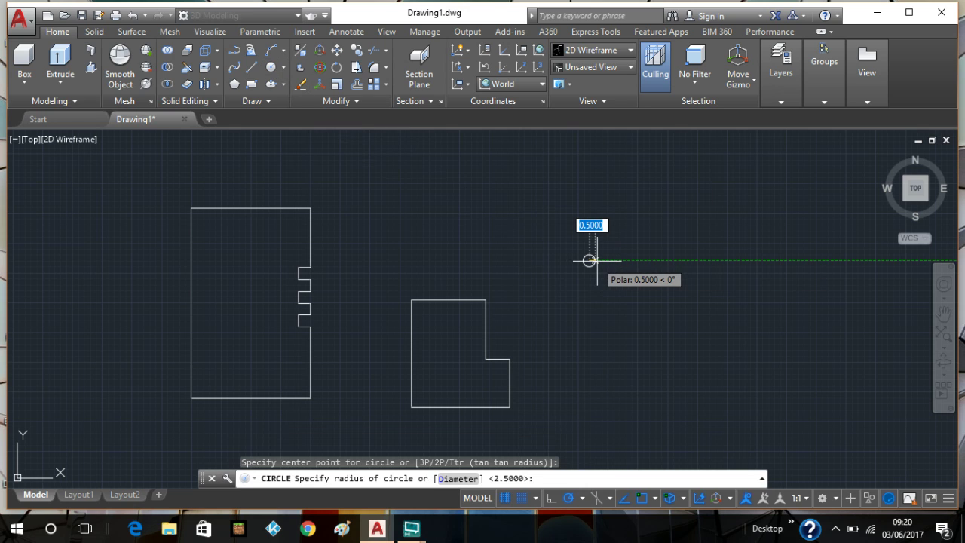
type("2")
key("Return")
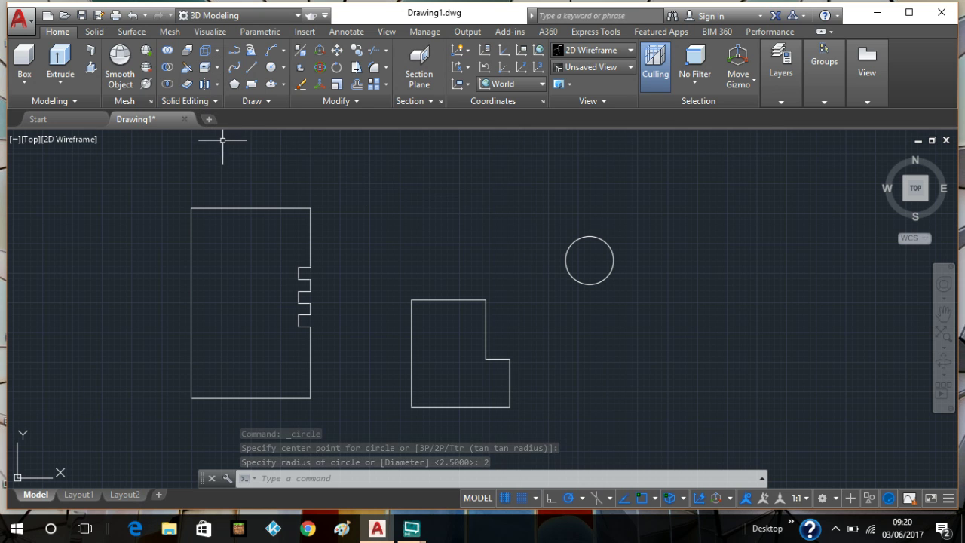
left_click(252, 73)
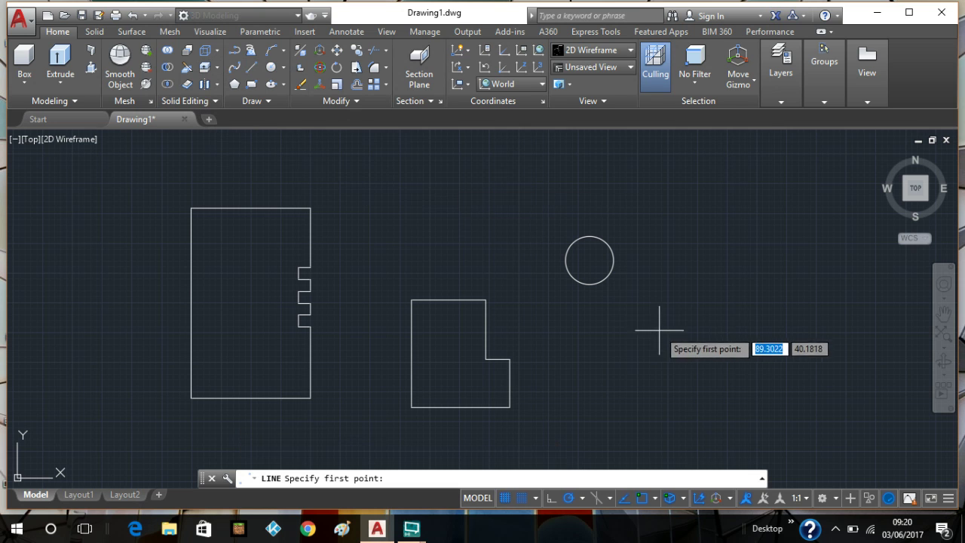
middle_click_drag(652, 337, 543, 318)
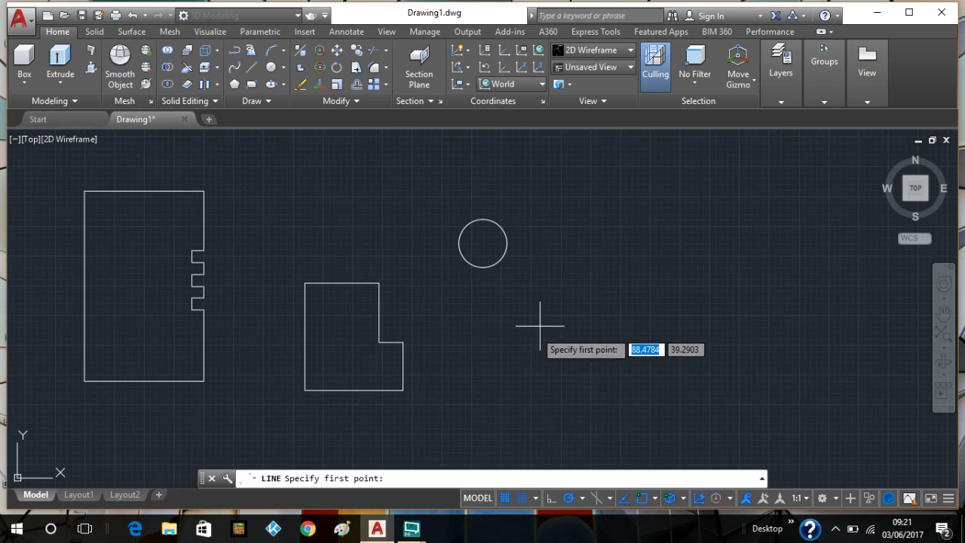
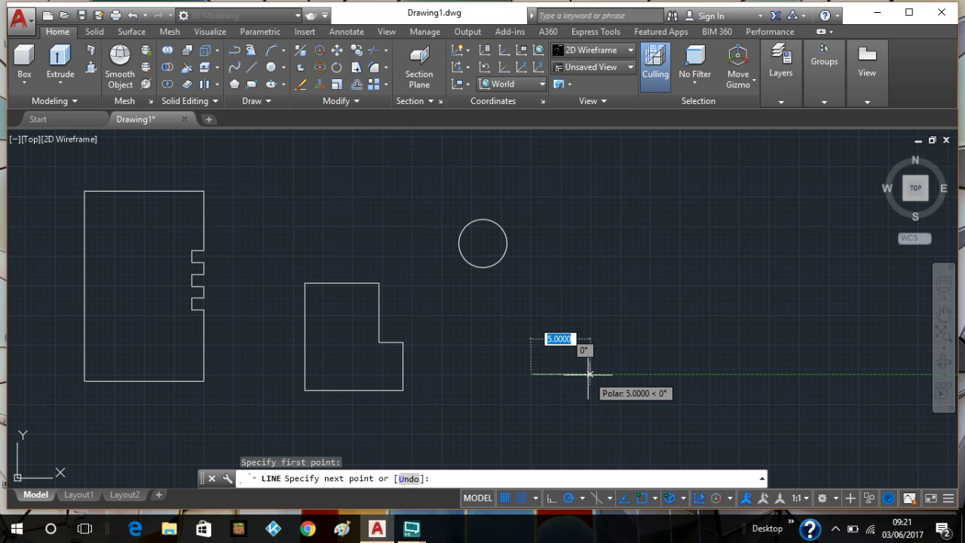
left_click(251, 67)
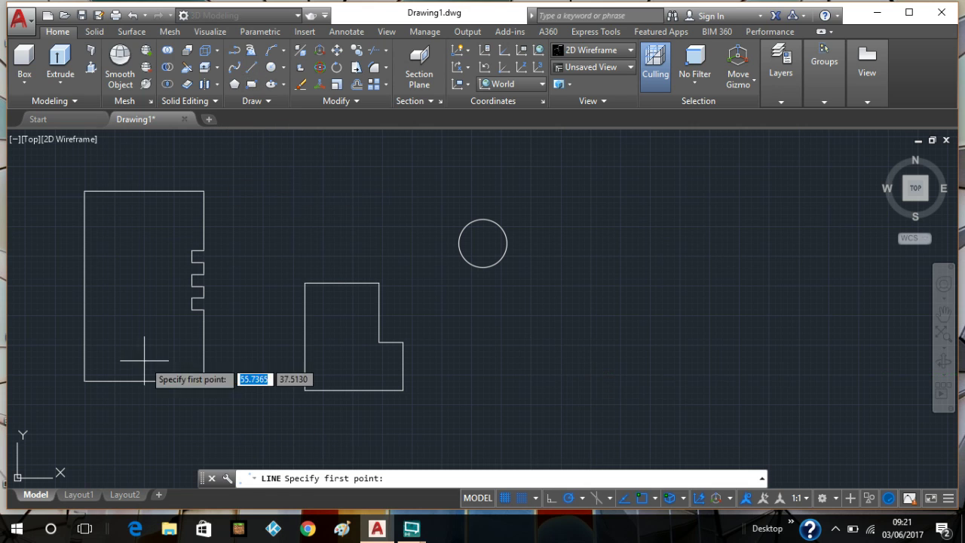
left_click(84, 381)
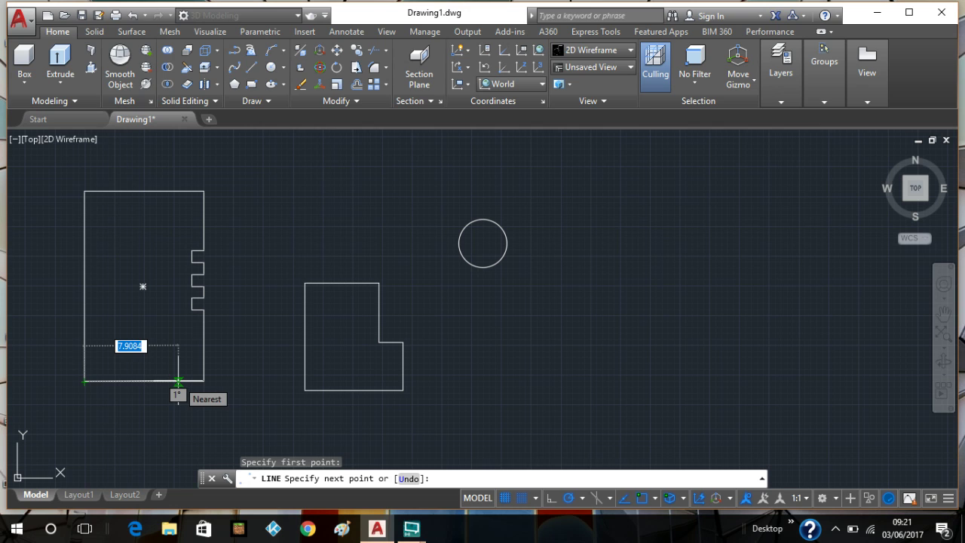
key("Escape")
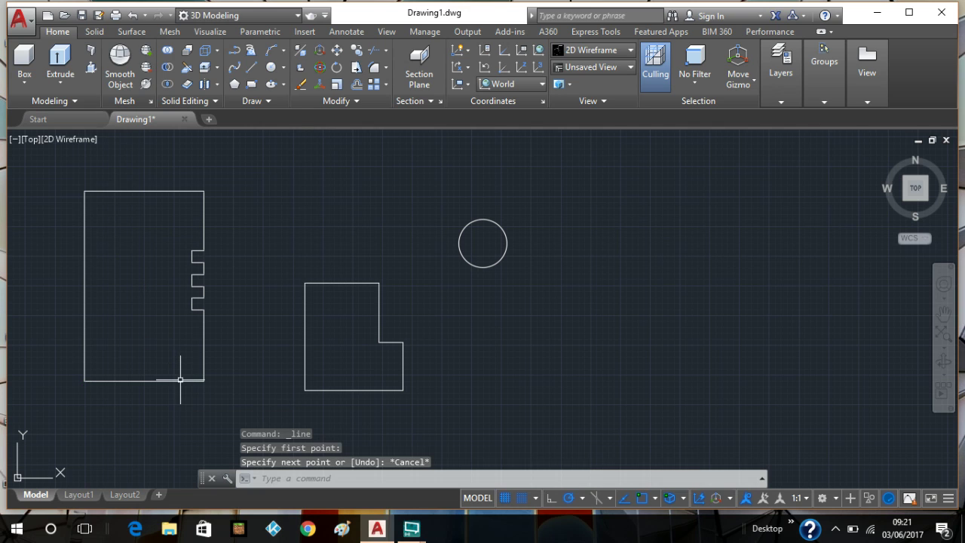
- Draw a horizontal line 8 units long below and to the right of the circle
left_click(256, 67)
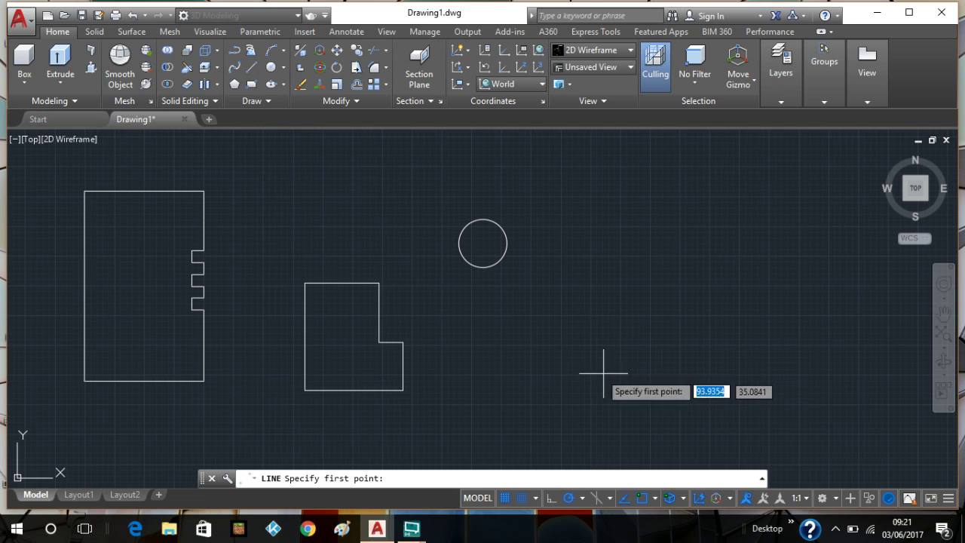
left_click(530, 374)
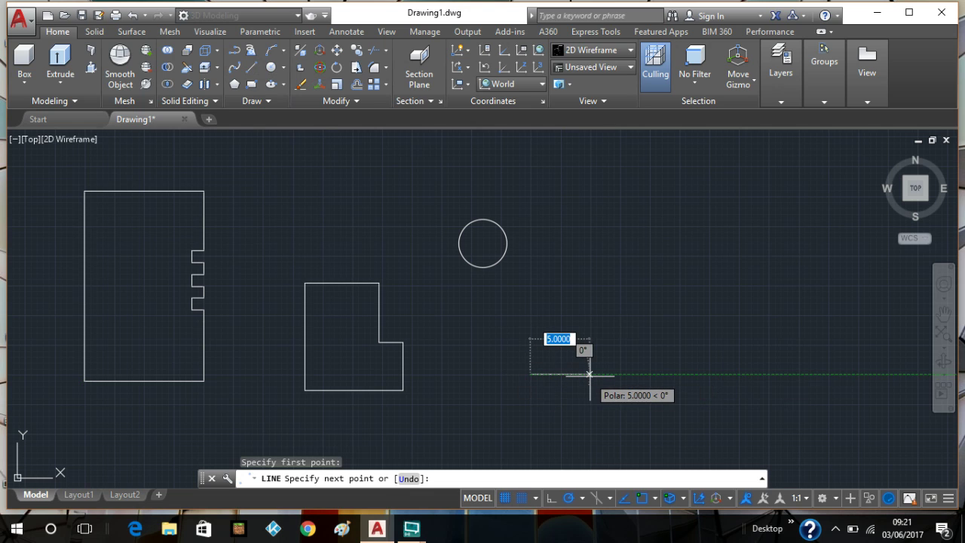
type("8")
key("Return")
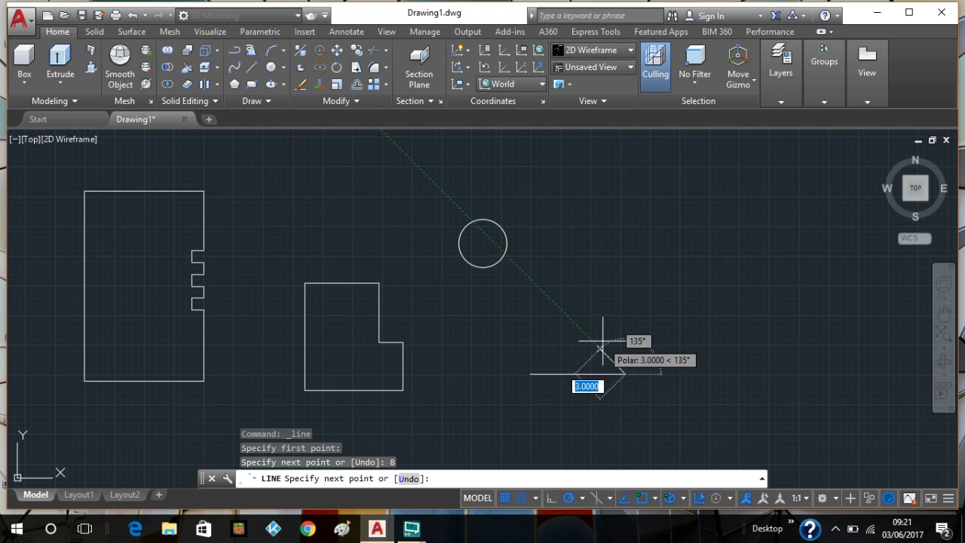
key("Escape")
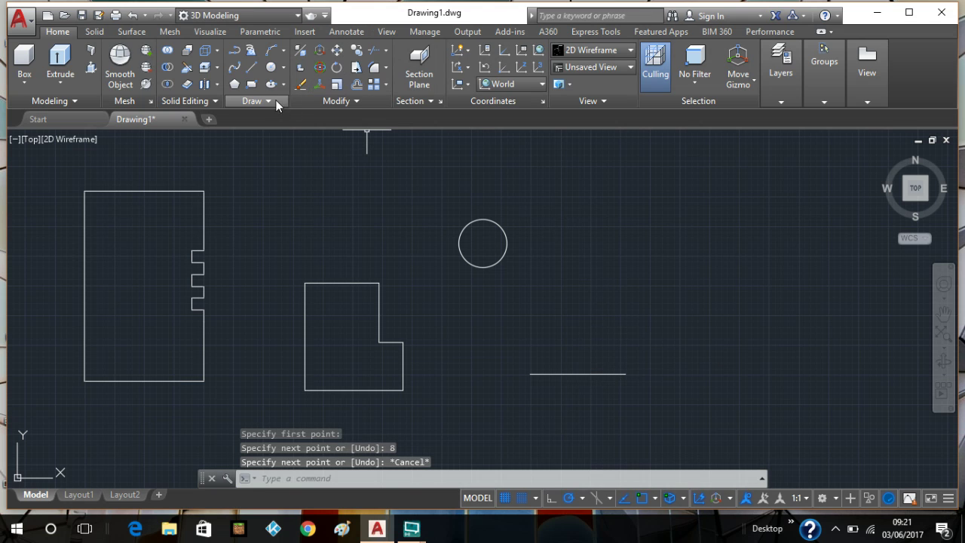
- Draw a three-point arc from the line's left end through a point 3 units away at 45°, ending 1 unit further right
left_click(269, 52)
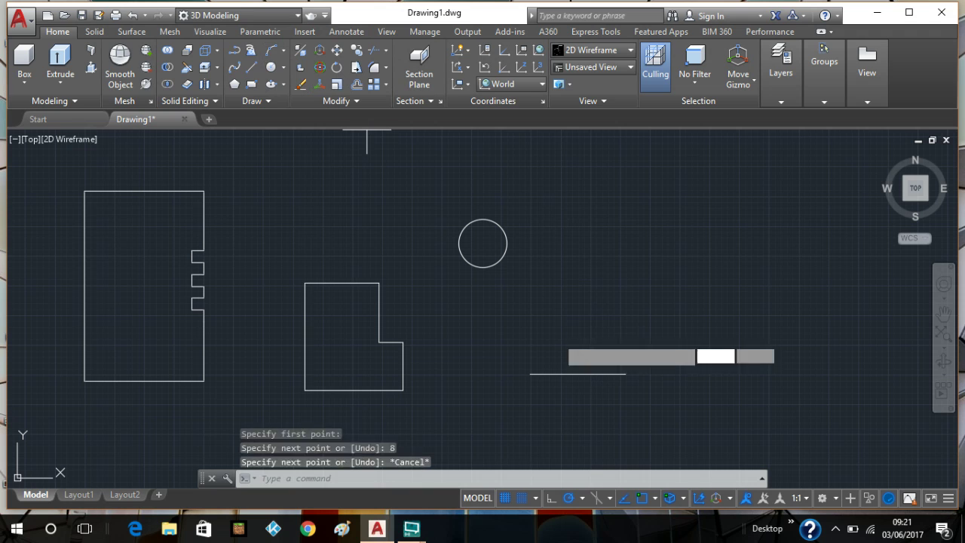
left_click(531, 372)
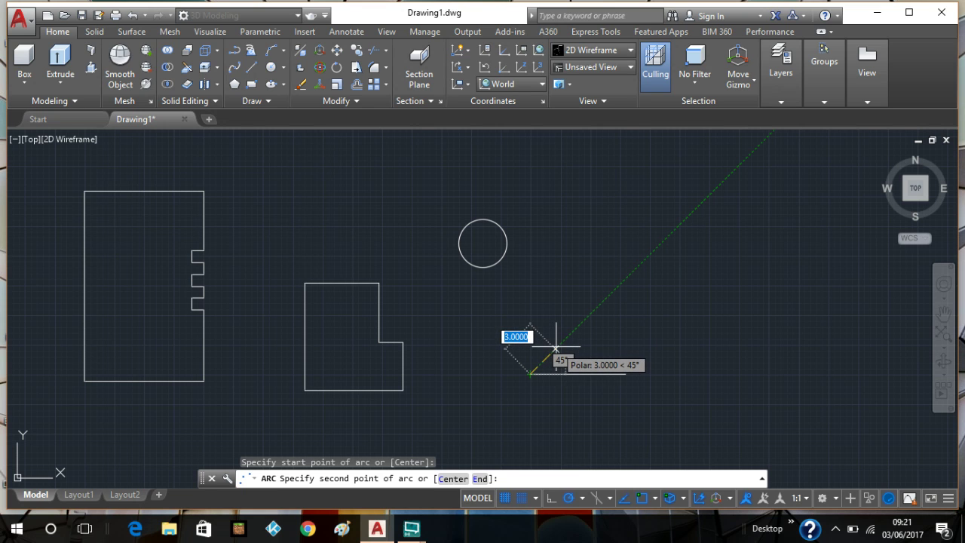
left_click(556, 347)
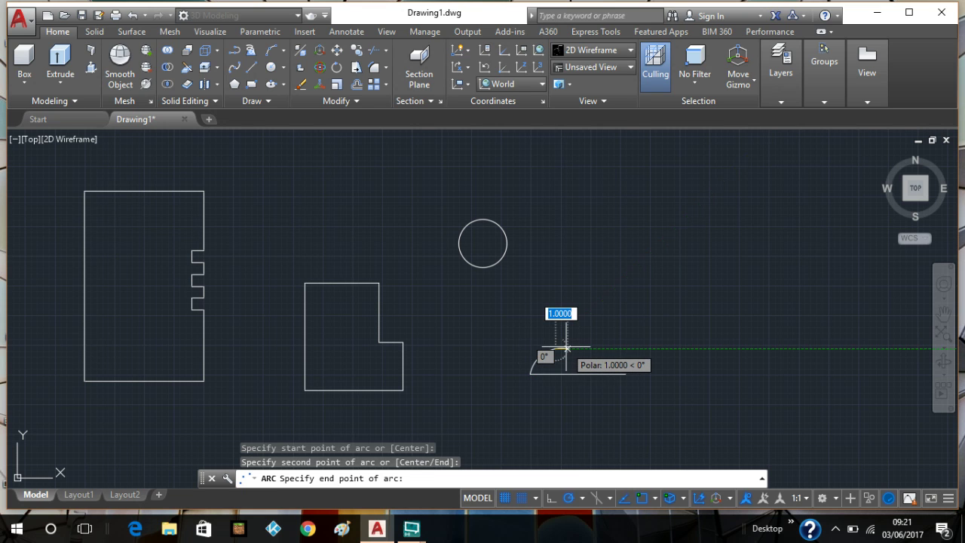
left_click(567, 347)
right_click(567, 346)
key("Escape")
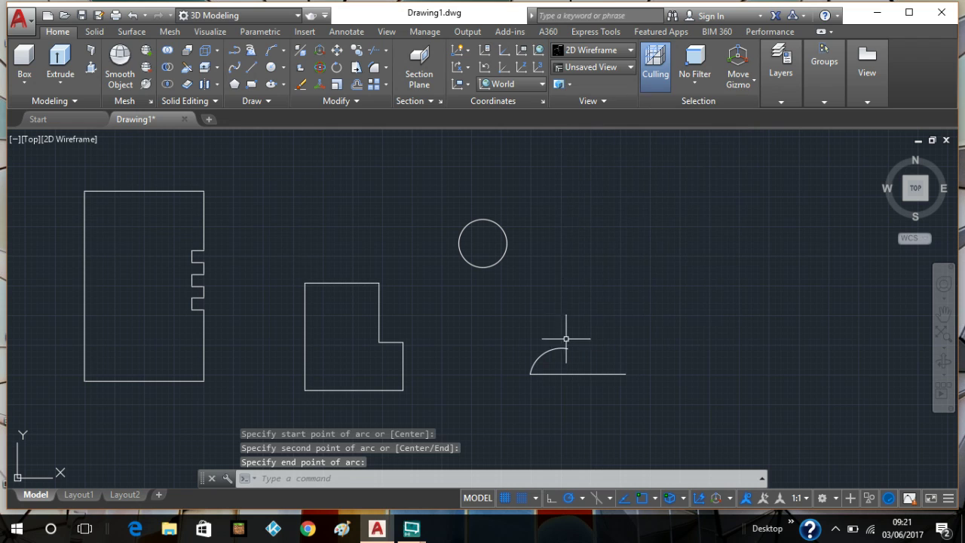
- Draw a horizontal line from the arc's highest point to directly above the base line's right end
left_click(254, 66)
scroll(514, 359, "up", 2)
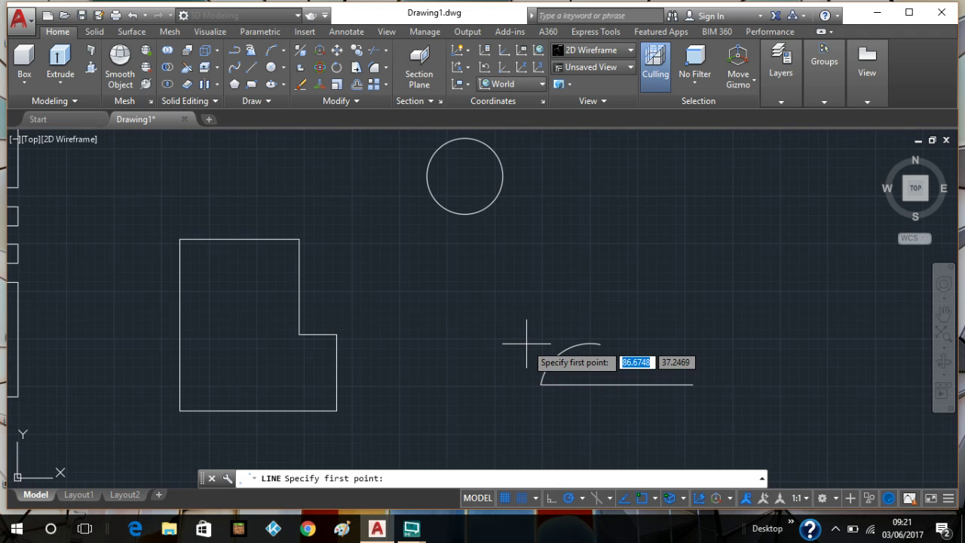
left_click(591, 344)
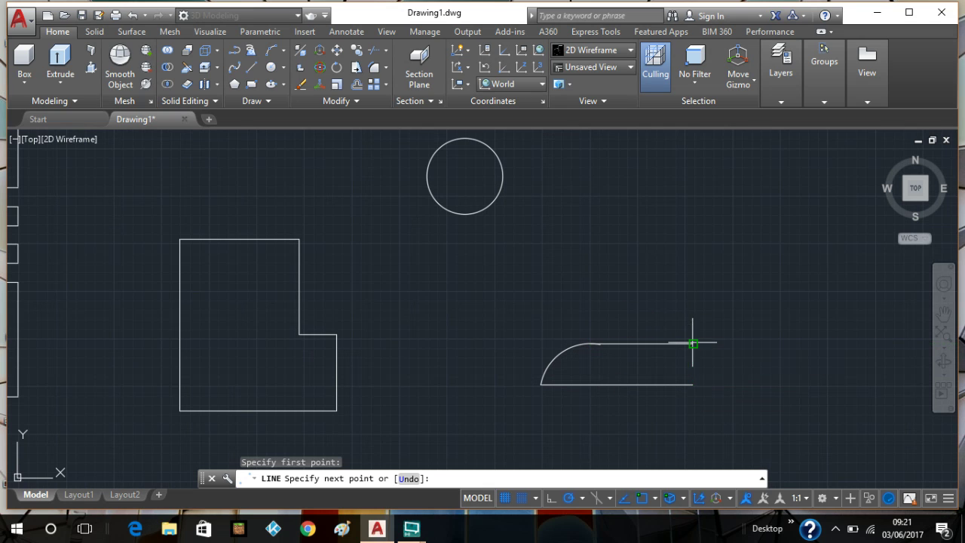
left_click(693, 344)
right_click(693, 344)
left_click(713, 351)
- Trim off the short piece of the arc that runs past its junction with the upper line
scroll(685, 321, "up", 3)
scroll(685, 321, "up", 3)
scroll(608, 254, "up", 2)
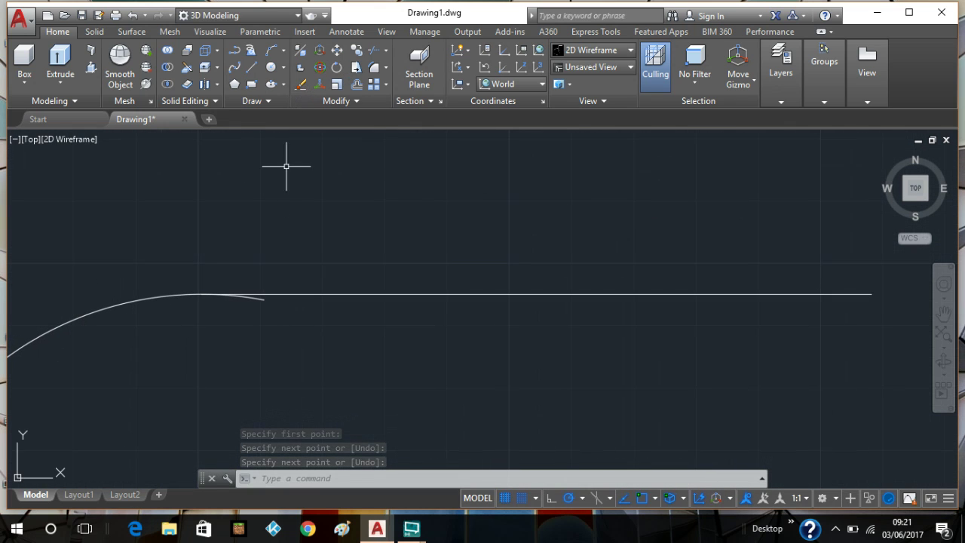
left_click(375, 49)
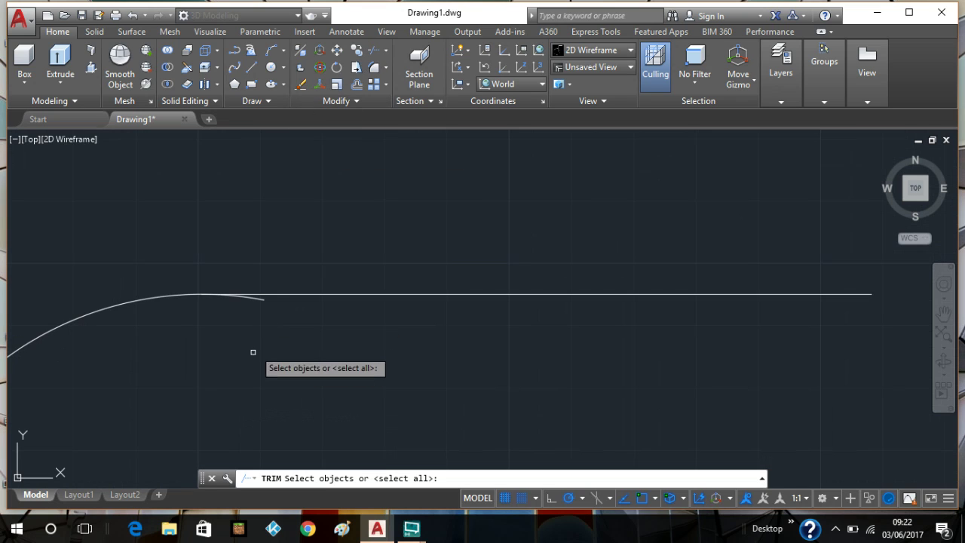
left_click(286, 265)
left_click(235, 348)
key("Return")
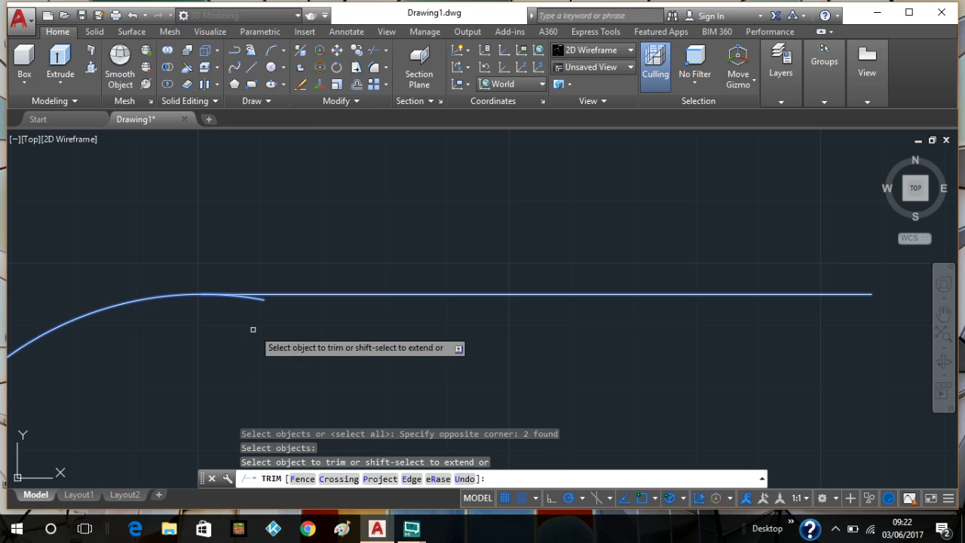
left_click(258, 297)
key("Escape")
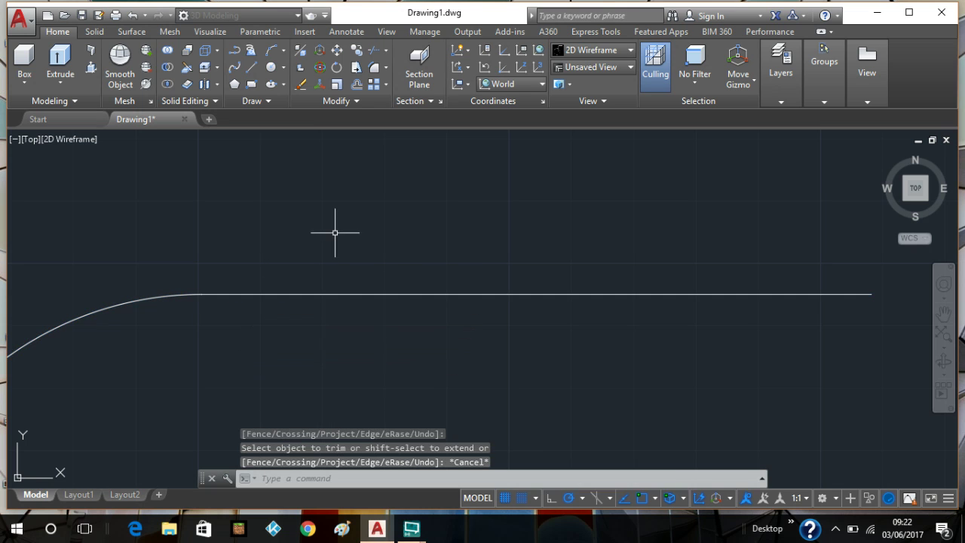
- Join the arc and the two horizontal lines into one polyline
scroll(413, 216, "down", 4)
left_click(628, 188)
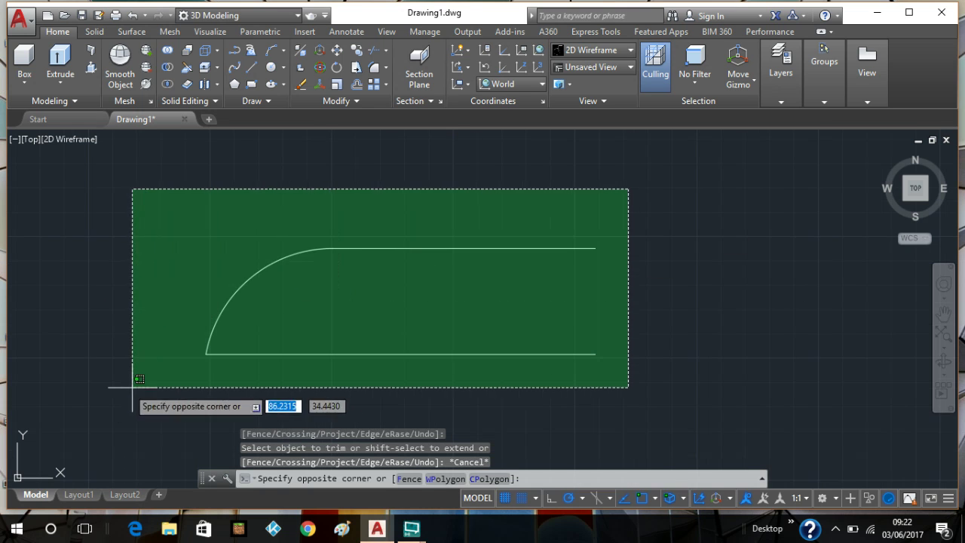
left_click(98, 400)
type("J")
key("Return")
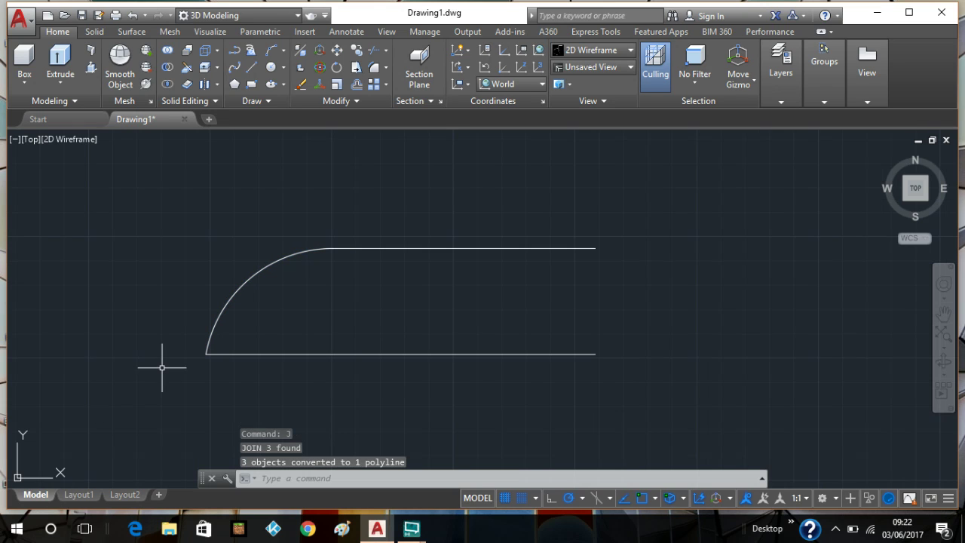
- Mirror the open polyline about the vertical axis through its two right-hand ends, keeping the source object
left_click(596, 200)
left_click(386, 384)
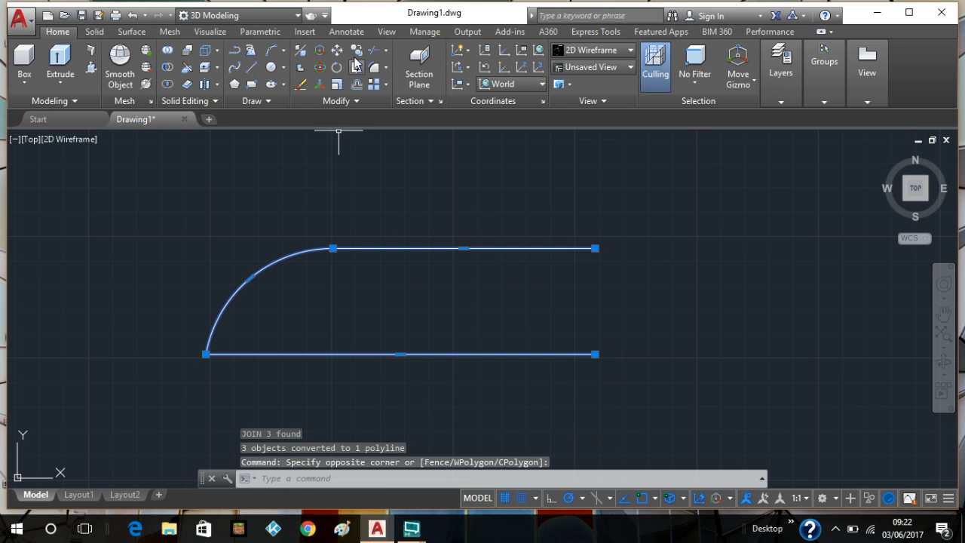
left_click(385, 88)
left_click(353, 99)
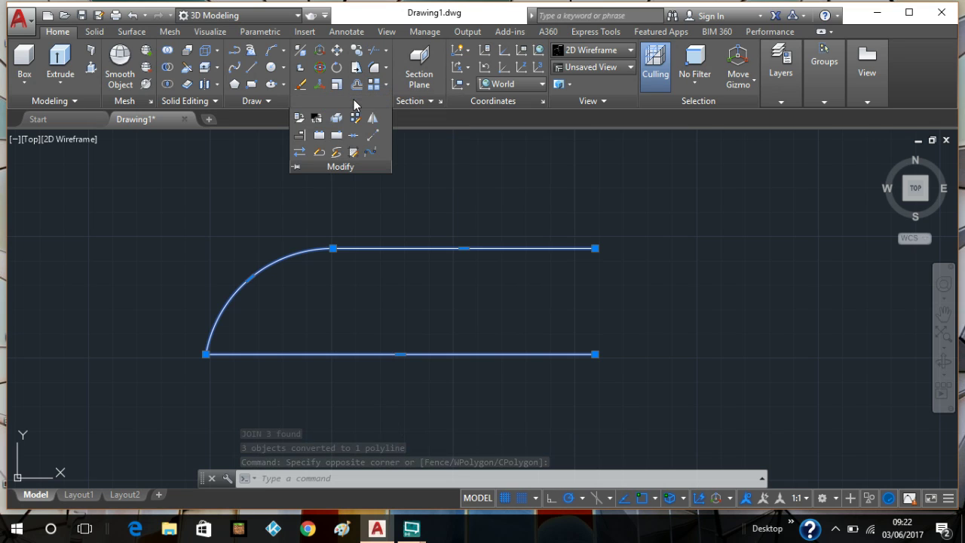
left_click(372, 117)
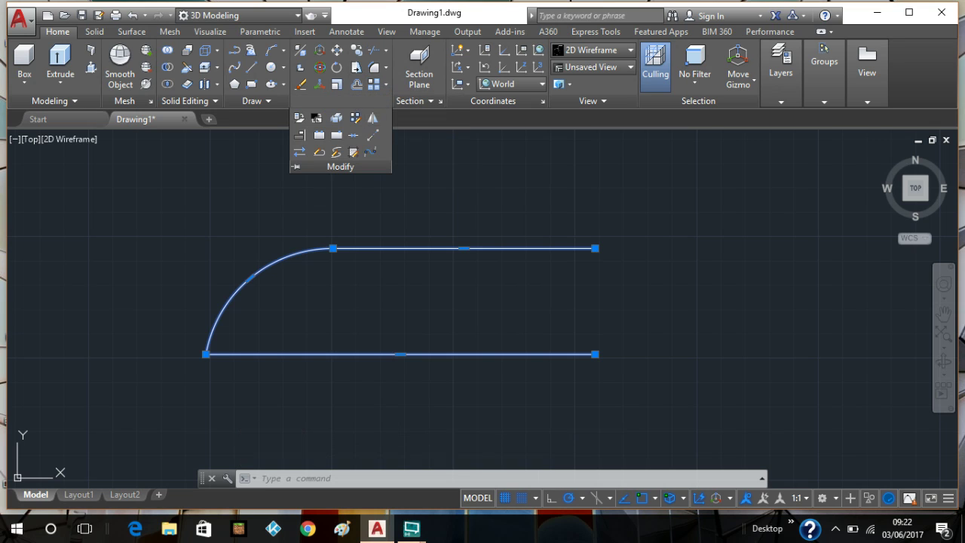
left_click(595, 248)
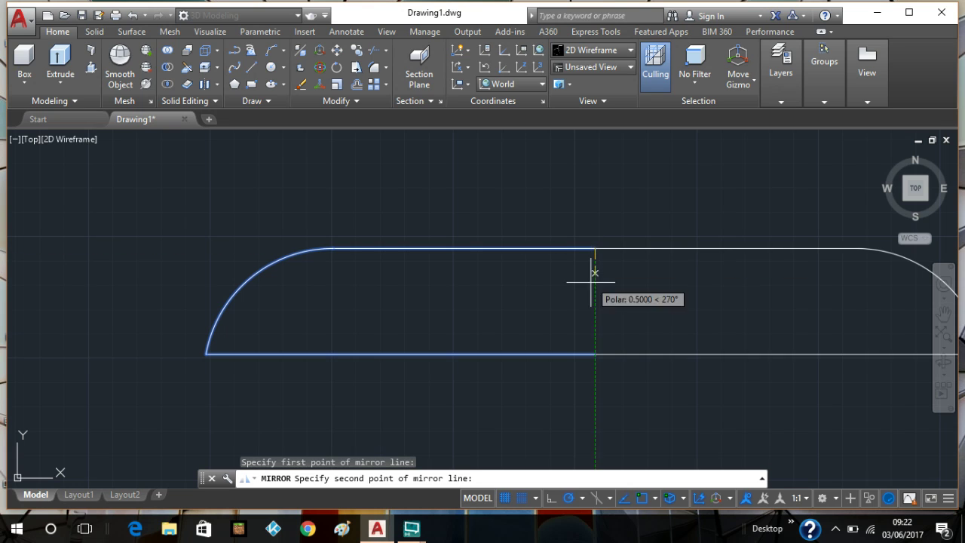
left_click(595, 353)
type("n")
key("Return")
- Join the original and mirrored halves into one closed polyline and check it by selecting it
scroll(615, 169, "down", 4)
middle_click_drag(615, 169, 524, 208)
left_click(332, 196)
left_click(753, 339)
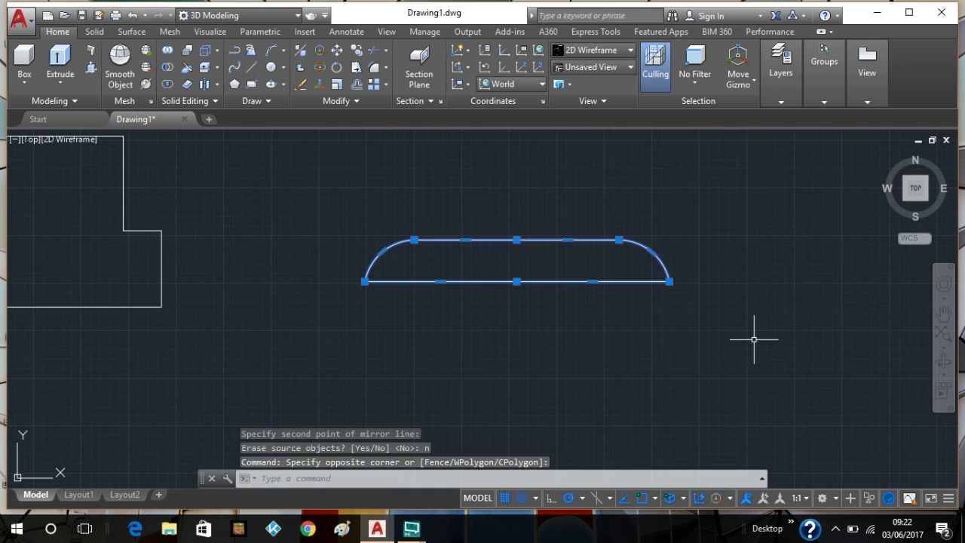
type("j")
key("Return")
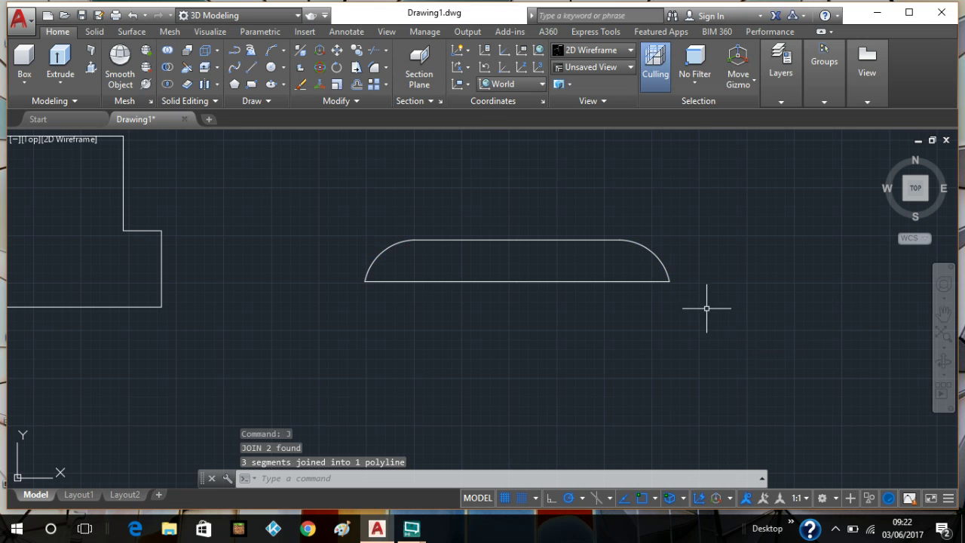
left_click(639, 280)
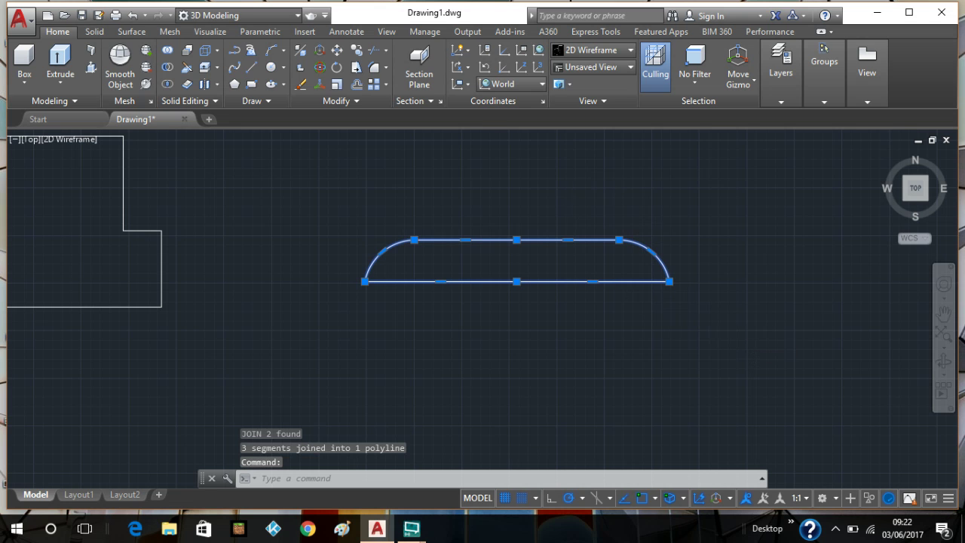
scroll(578, 194, "down", 2)
key("Escape")
scroll(667, 226, "down", 1)
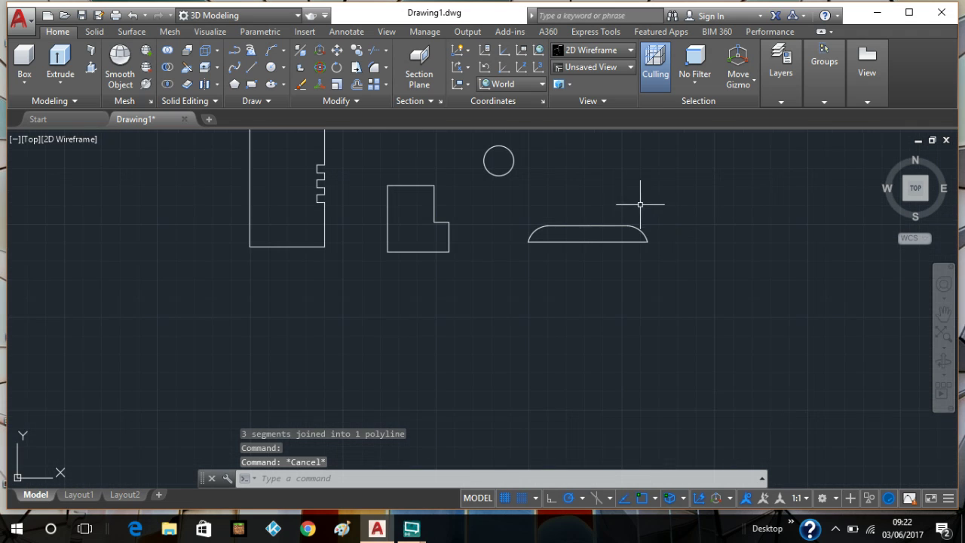
mouse_move(625, 181)
middle_mouse_down()
mouse_move(631, 226)
mouse_move(592, 208)
middle_mouse_up()
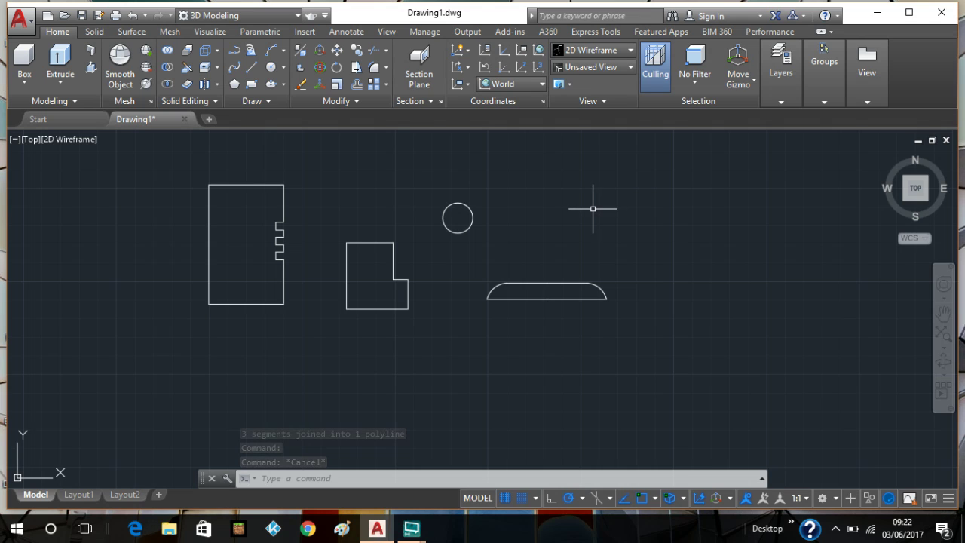